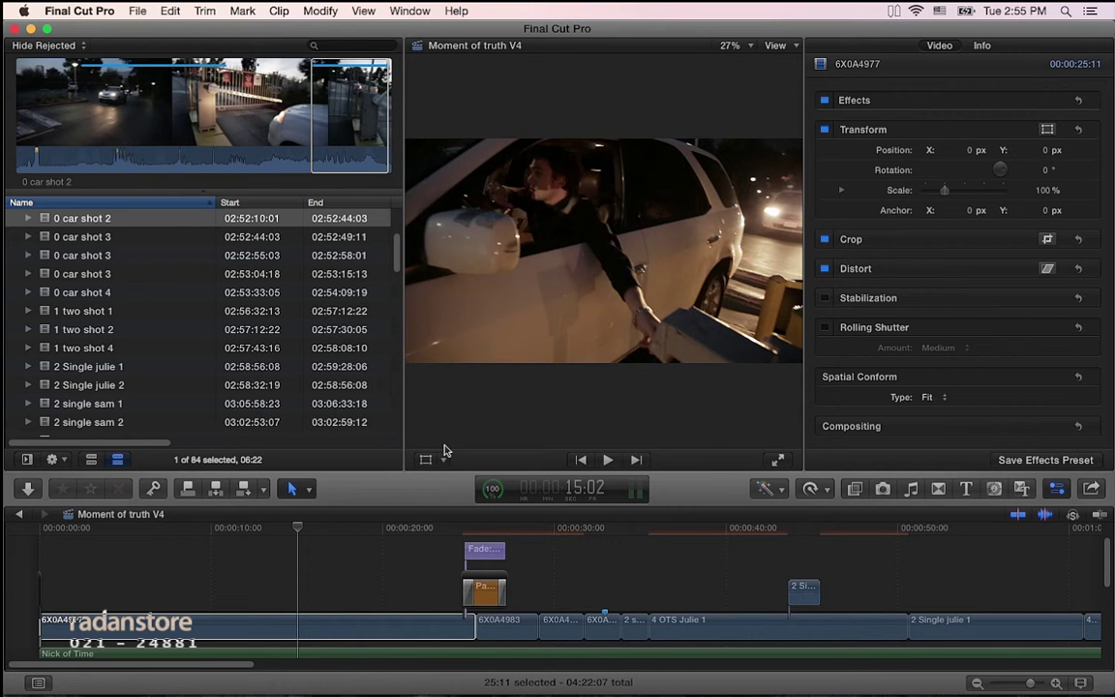
- Switch to Safari and scroll the Sync-N-Link X page to reach the $199.00 PluralEyes 3.5 page
{"action": "key", "text": "super+Tab"}
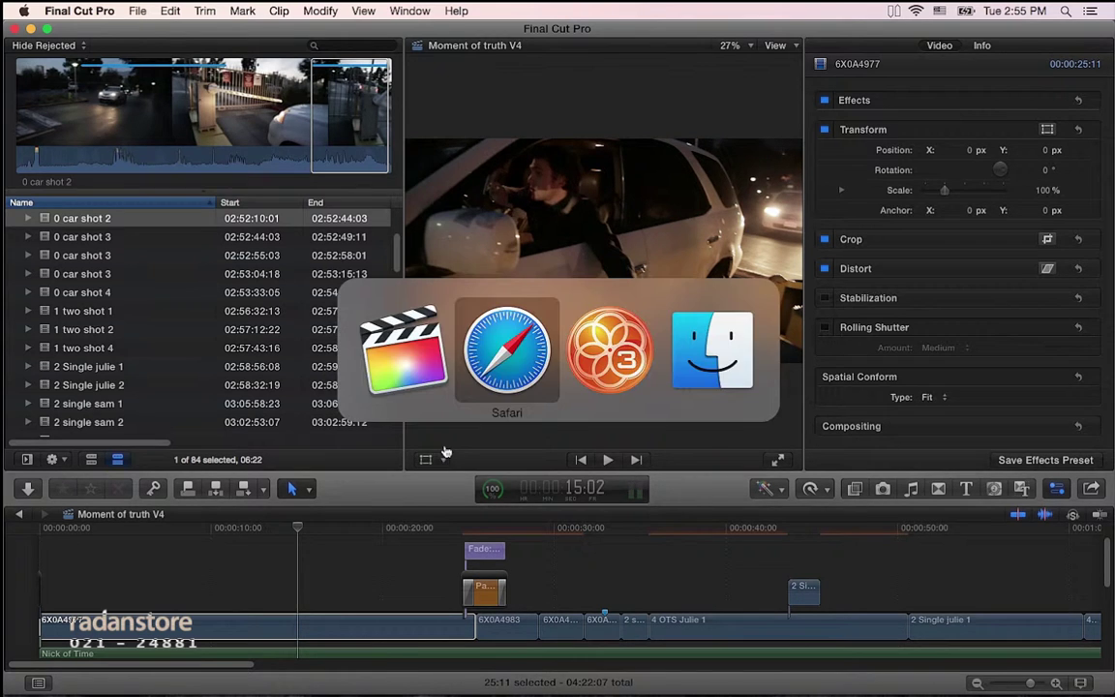
{"action": "scroll", "coordinate": [445, 448], "scroll_direction": "up", "scroll_amount": 5}
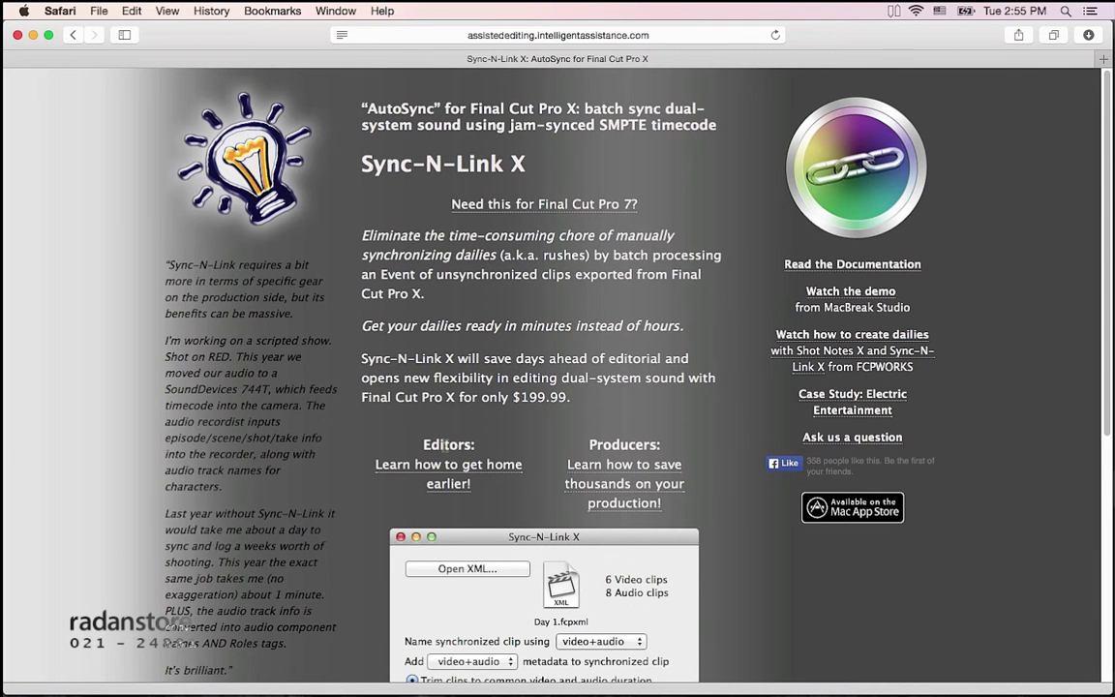
{"action": "scroll", "coordinate": [447, 444], "scroll_direction": "down", "scroll_amount": 5}
{"action": "scroll", "coordinate": [455, 455], "scroll_direction": "down", "scroll_amount": 5}
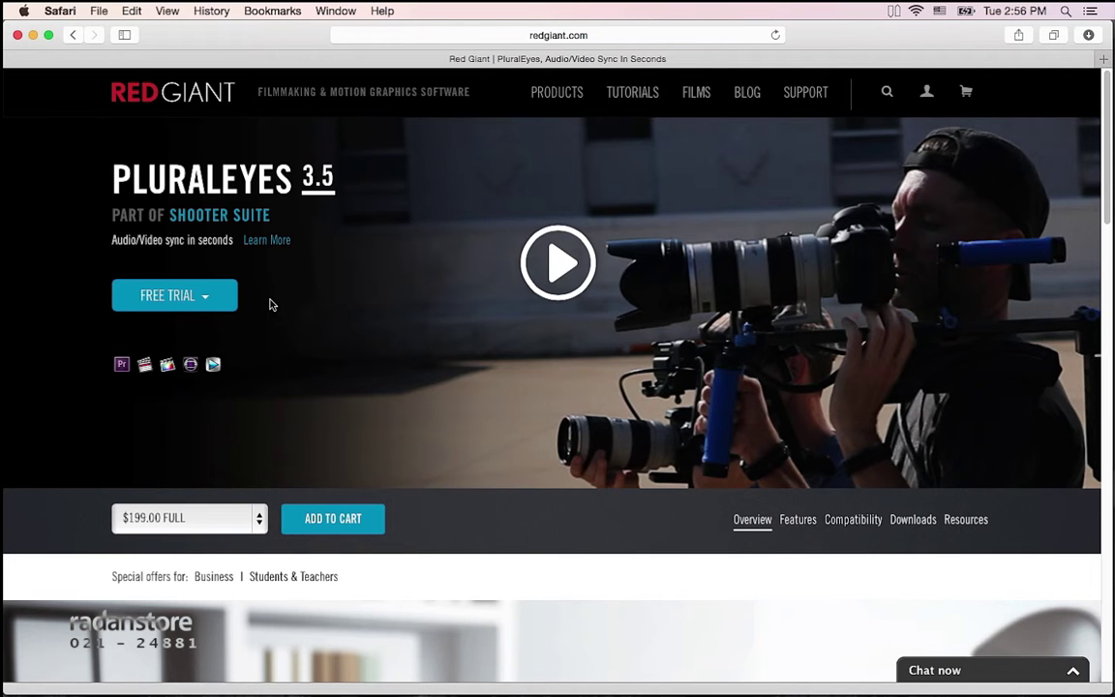
- Show the empty Untitled 3 project in PluralEyes, then switch back to the Finder footage folder
{"action": "key", "text": "super+Tab"}
{"action": "key", "text": "super+Tab"}
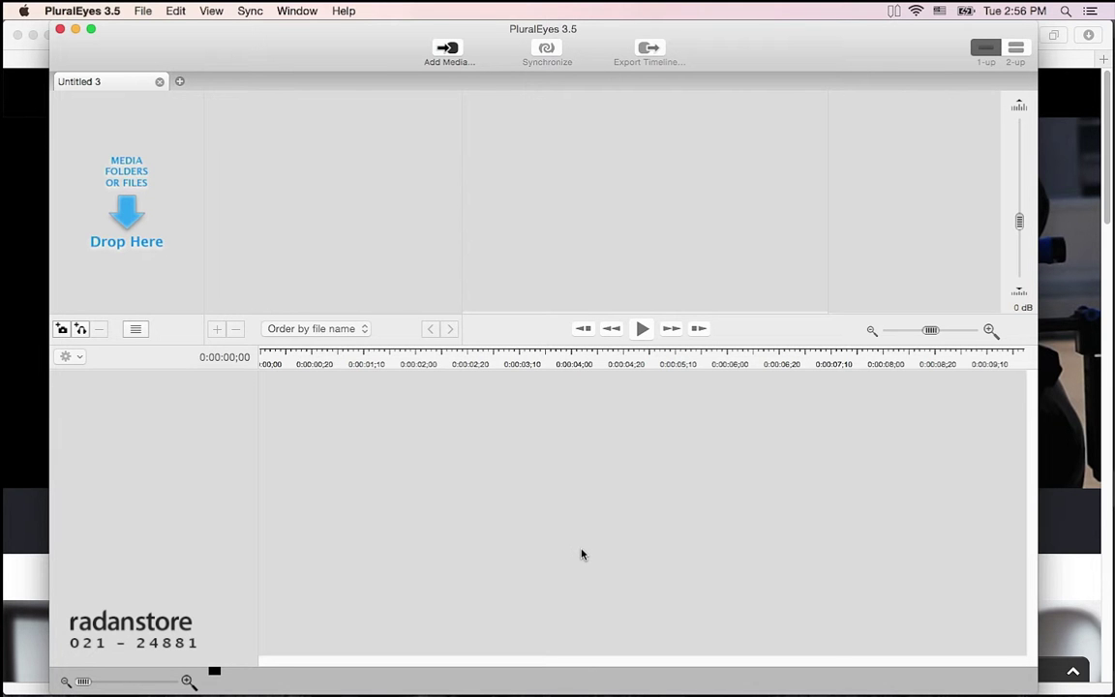
{"action": "key", "text": "super+Tab"}
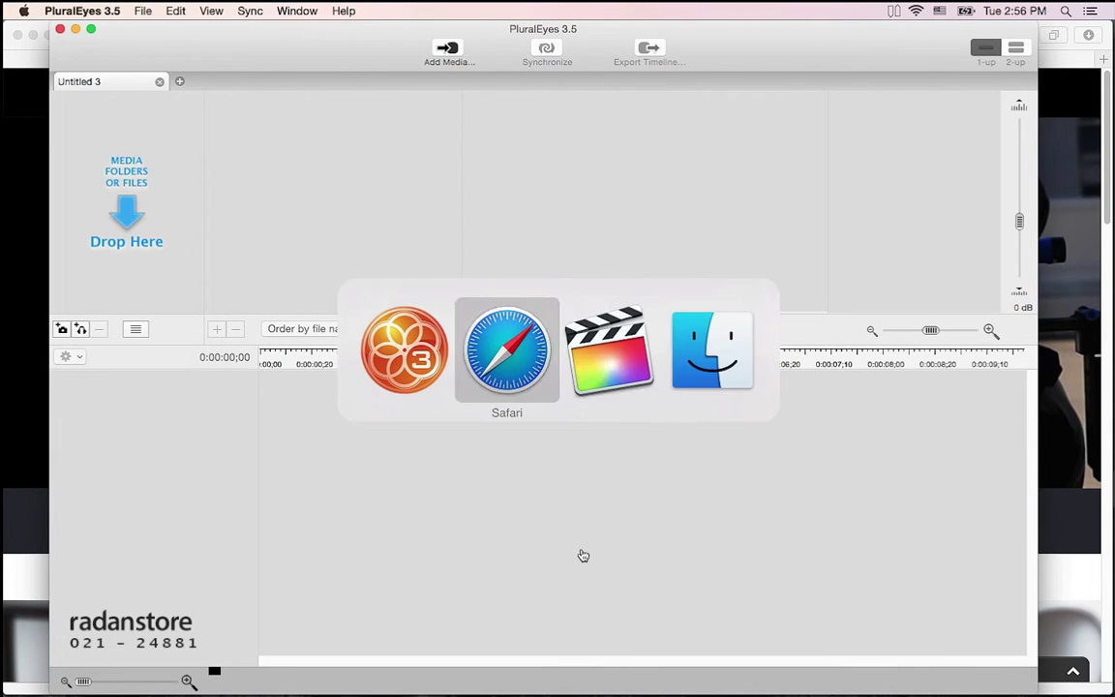
{"action": "key", "text": "super+Tab"}
{"action": "key", "text": "super+Tab"}
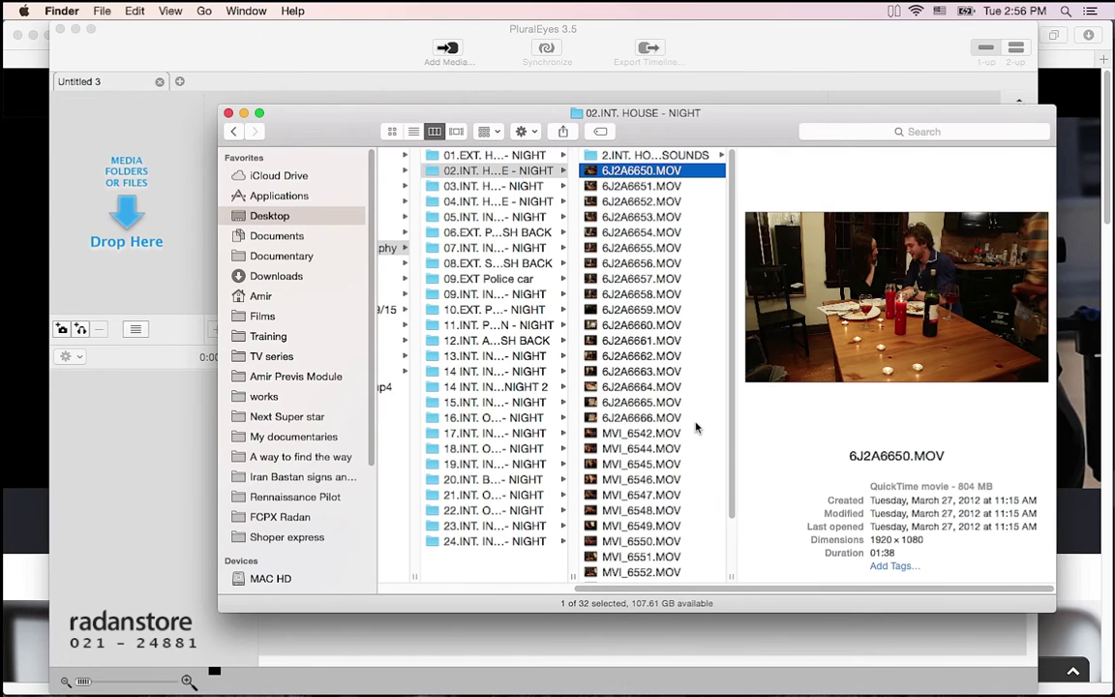
- Preview the 6J2A camera clips, from 6J2A6651.MOV through 6J2A6666.MOV
{"action": "left_click", "coordinate": [665, 186]}
{"action": "left_click", "coordinate": [665, 247]}
{"action": "left_click", "coordinate": [665, 264]}
{"action": "left_click", "coordinate": [665, 341]}
{"action": "left_click", "coordinate": [665, 388]}
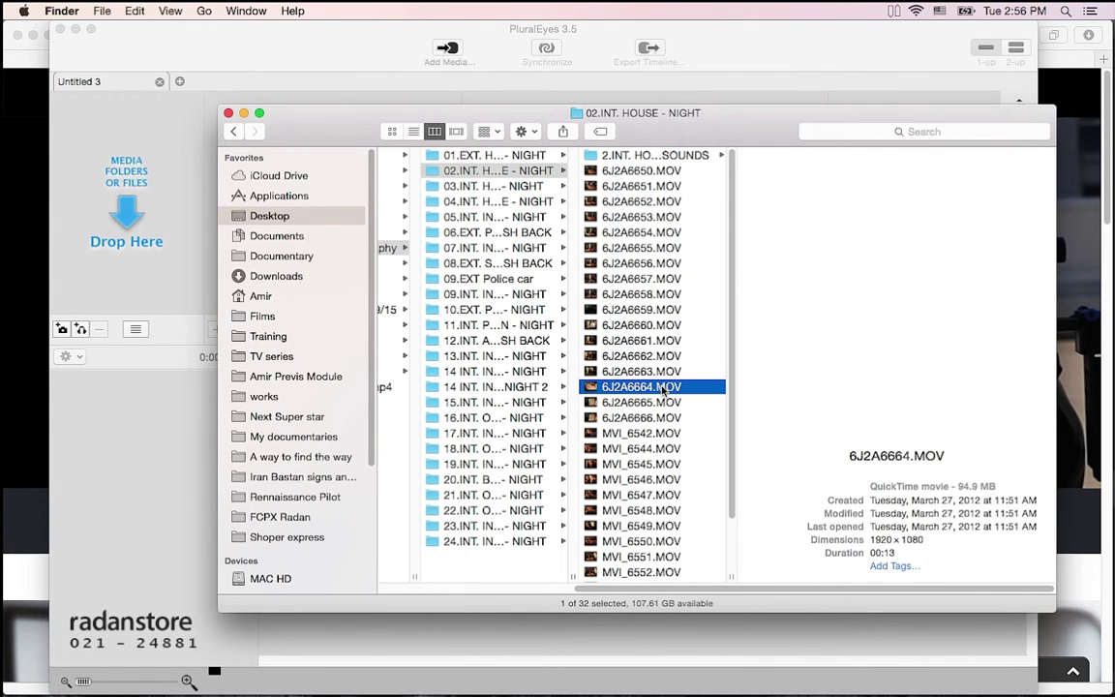
{"action": "left_click", "coordinate": [665, 417]}
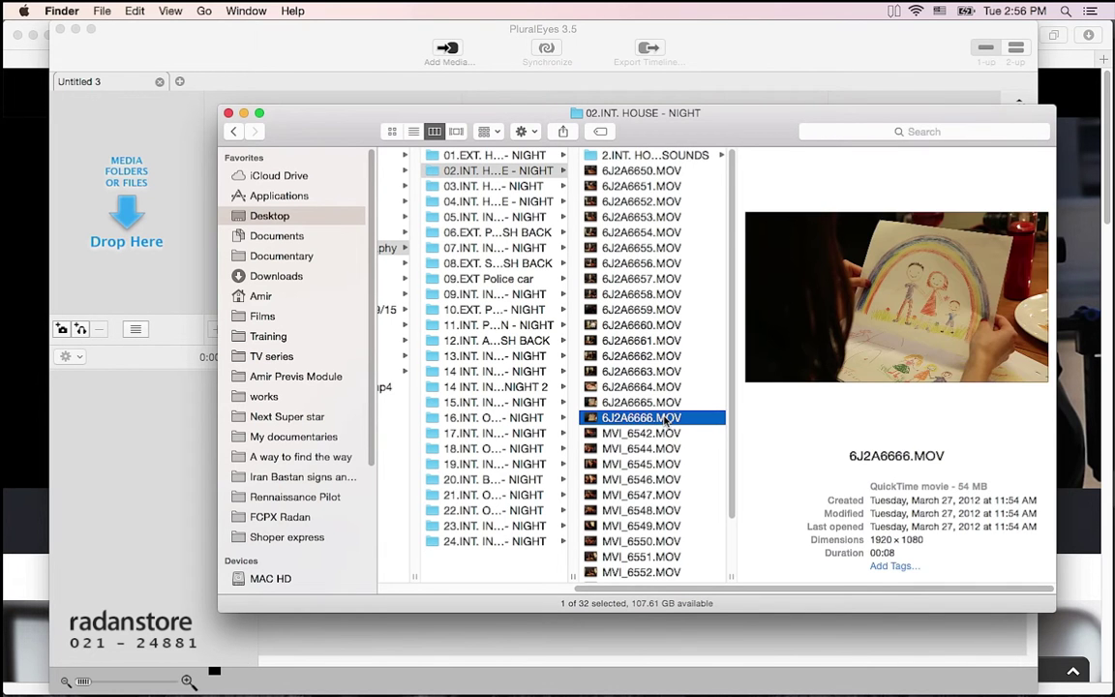
- Preview the second camera's MVI clips (6542, 6548, 6550, 6546) and 6J2A6655.MOV
{"action": "left_click", "coordinate": [665, 433]}
{"action": "scroll", "coordinate": [666, 445], "scroll_direction": "down", "scroll_amount": 3}
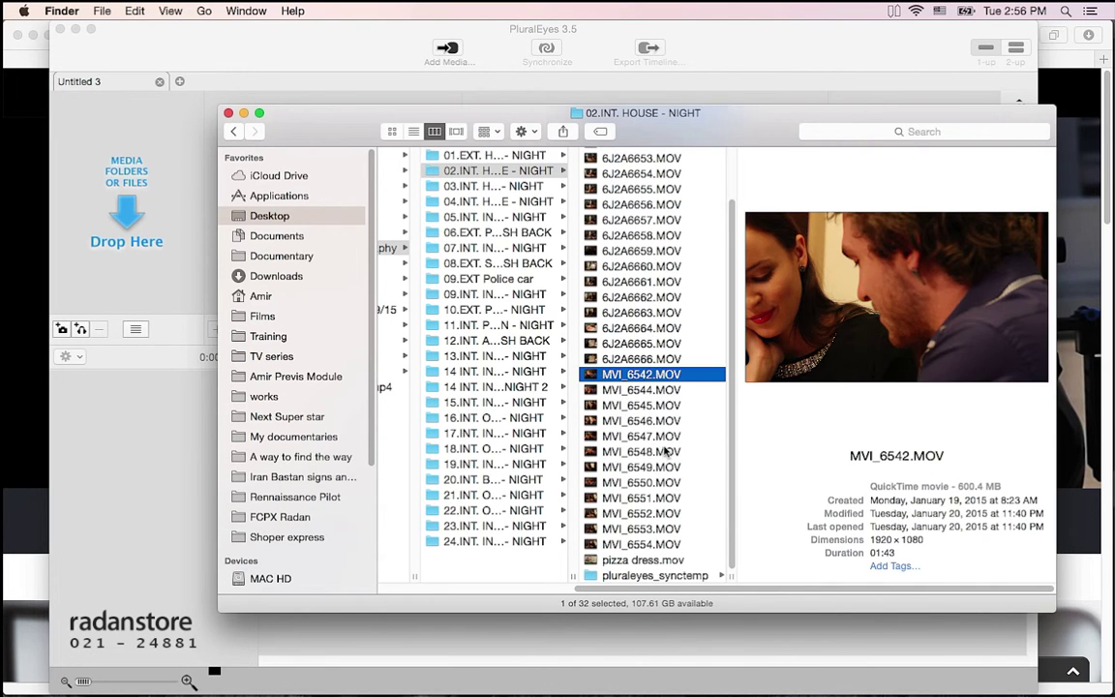
{"action": "left_click", "coordinate": [666, 451]}
{"action": "left_click", "coordinate": [663, 482]}
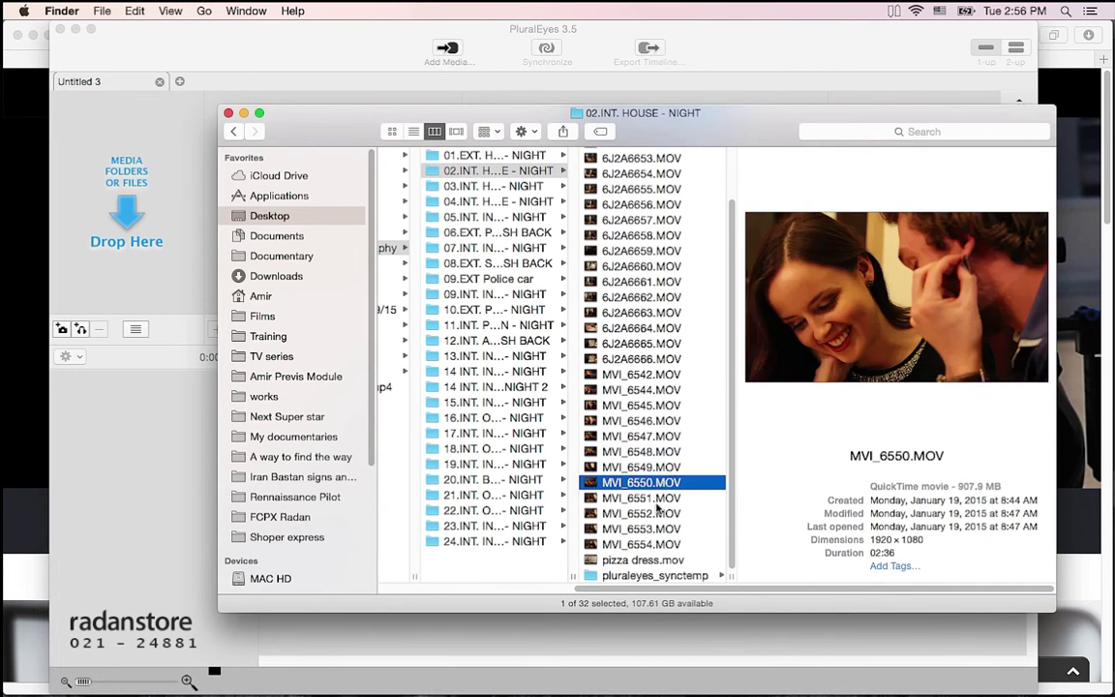
{"action": "scroll", "coordinate": [654, 387], "scroll_direction": "up", "scroll_amount": 3}
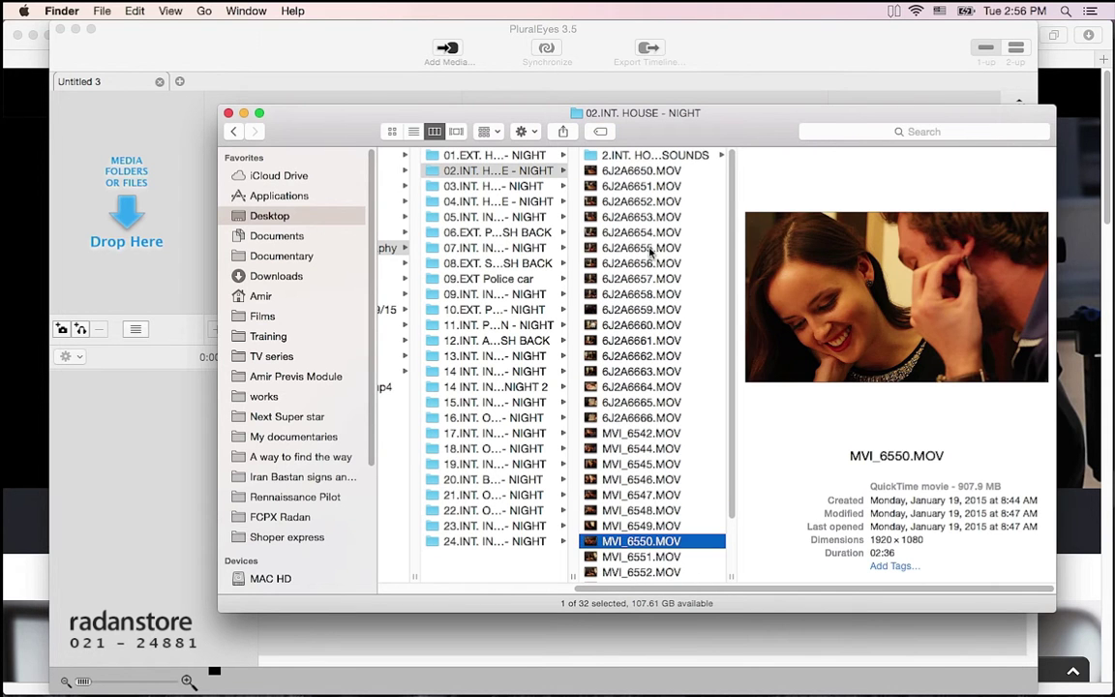
{"action": "left_click", "coordinate": [651, 250]}
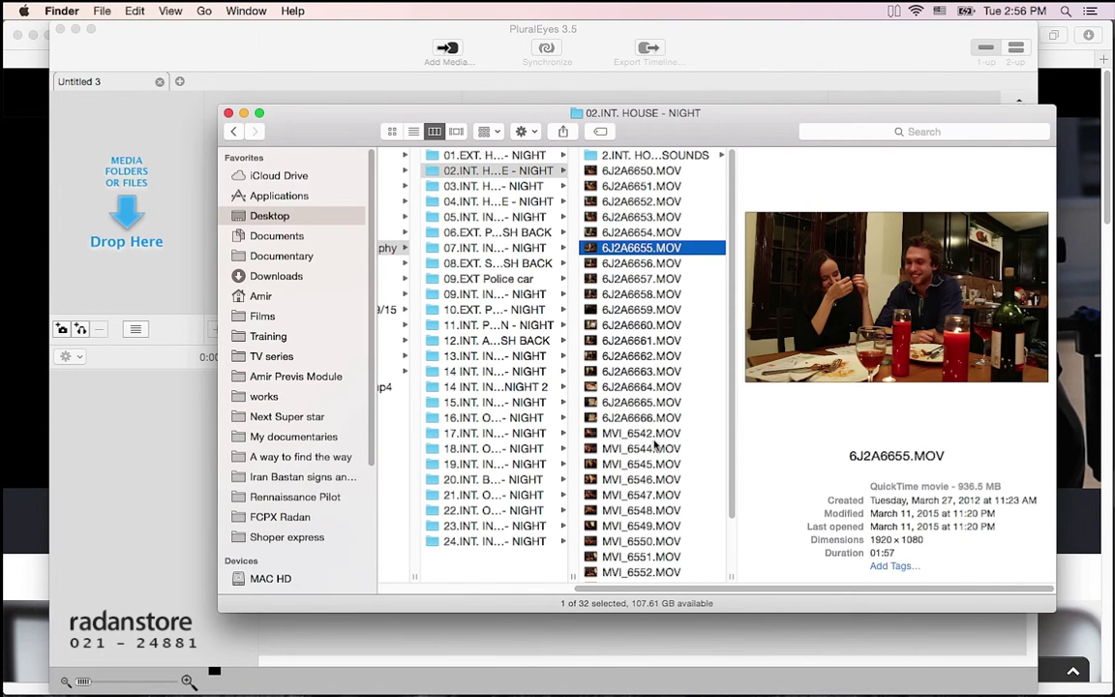
{"action": "left_click", "coordinate": [665, 475]}
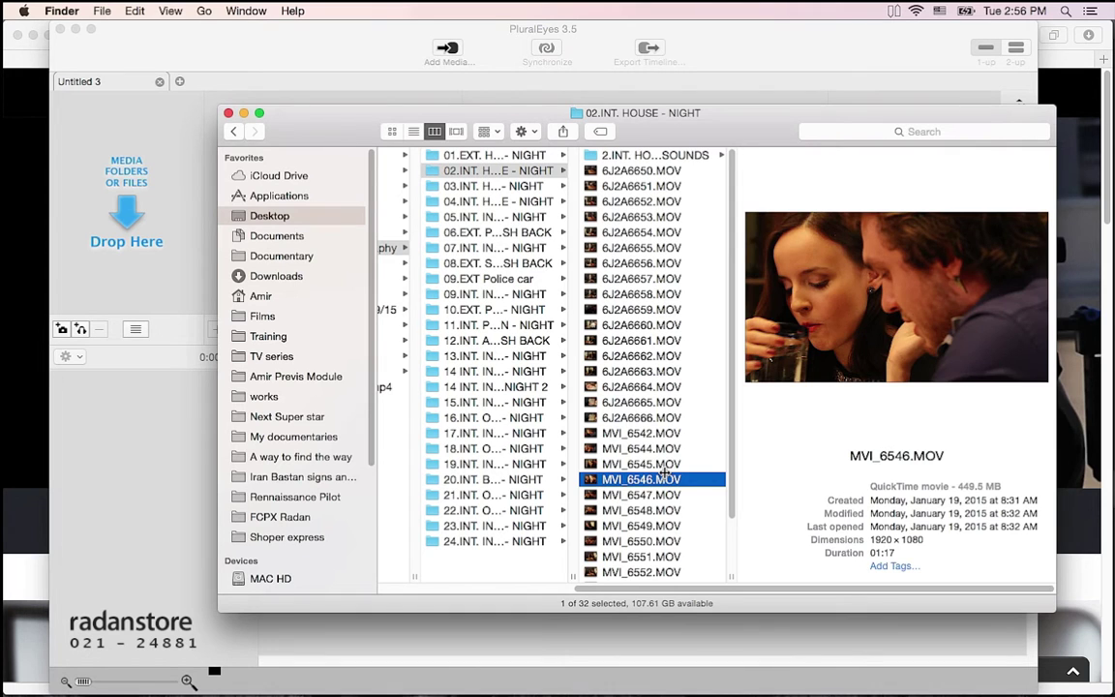
- Preview MONO-027.wav and MONO-032.wav in the SOUNDS folder, then bring PluralEyes forward
{"action": "left_click", "coordinate": [610, 155]}
{"action": "left_click", "coordinate": [796, 233]}
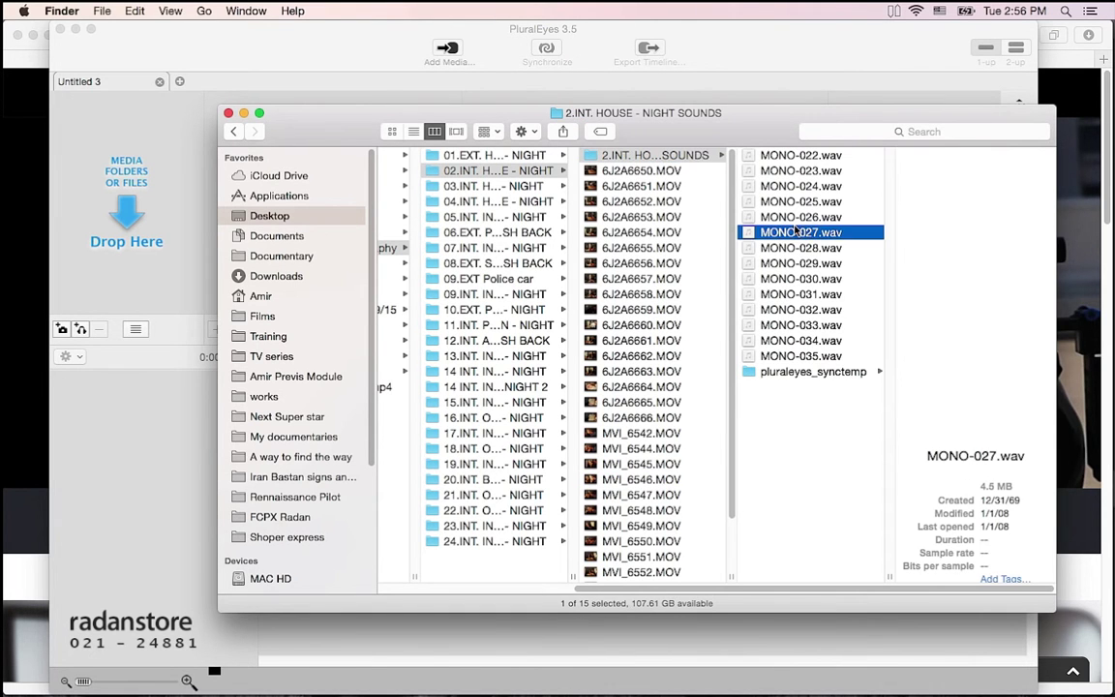
{"action": "left_click", "coordinate": [806, 309]}
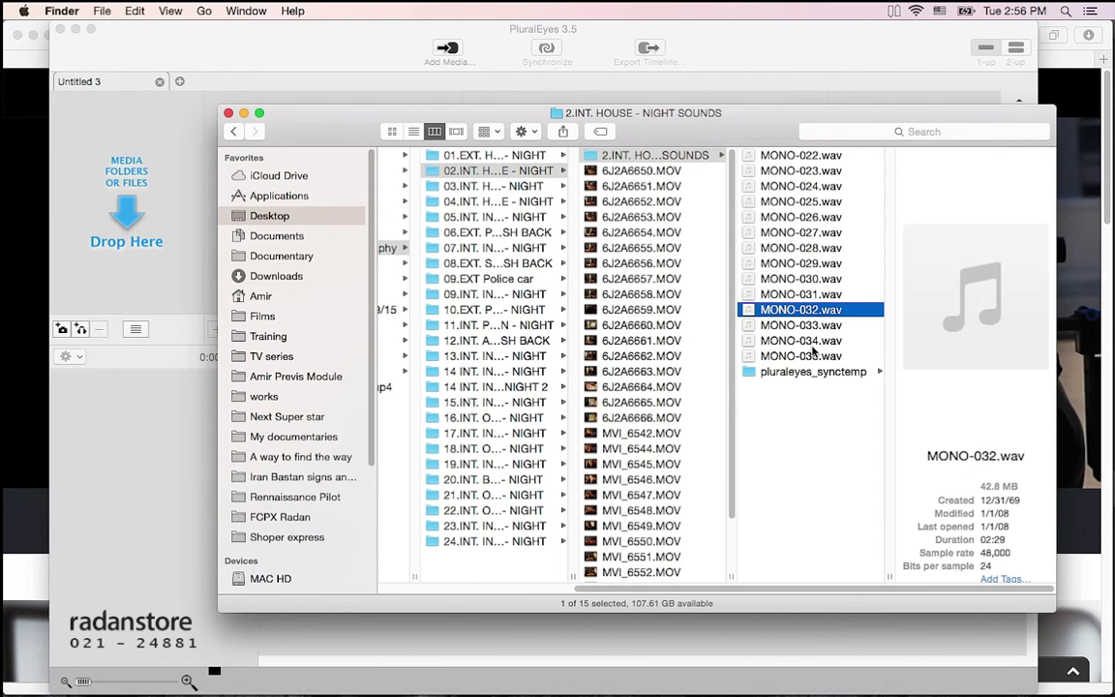
{"action": "mouse_move", "coordinate": [655, 124]}
{"action": "left_mouse_down"}
{"action": "mouse_move", "coordinate": [736, 122]}
{"action": "mouse_move", "coordinate": [705, 136]}
{"action": "left_mouse_up"}
{"action": "left_click", "coordinate": [387, 58]}
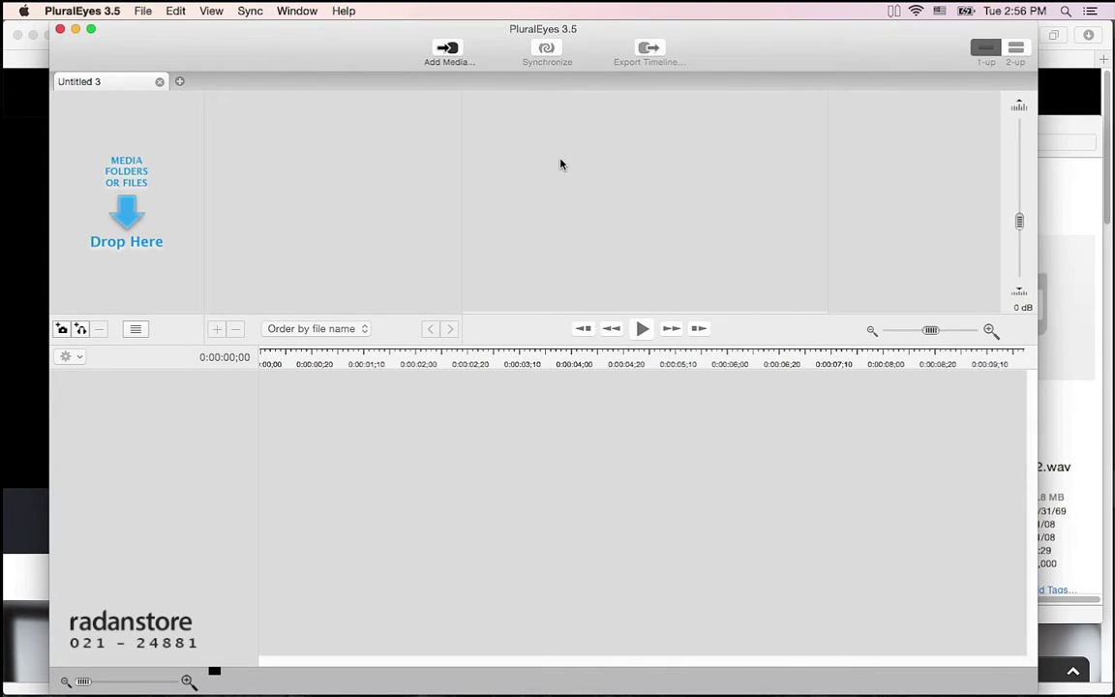
{"action": "key", "text": "super+Tab"}
- Drag all 17 6J2A clips, 6J2A6650.MOV onward, into PluralEyes as Camera 1
{"action": "left_click", "coordinate": [693, 182]}
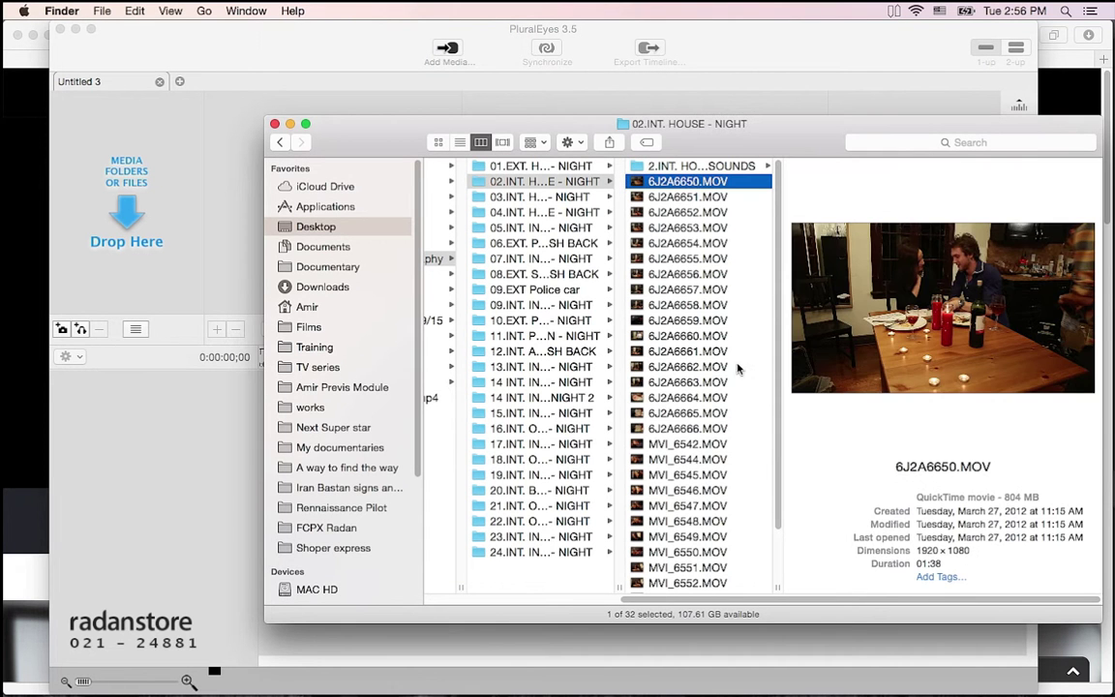
{"action": "left_click", "coordinate": [697, 429], "text": "shift"}
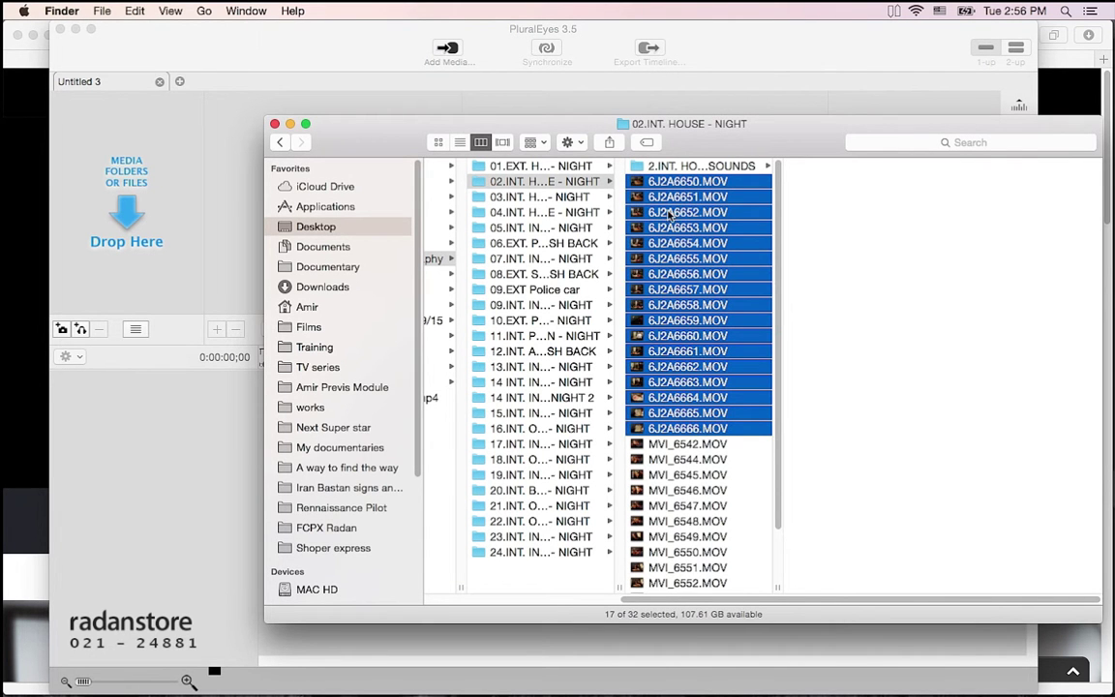
{"action": "left_click_drag", "start_coordinate": [639, 196], "coordinate": [171, 208]}
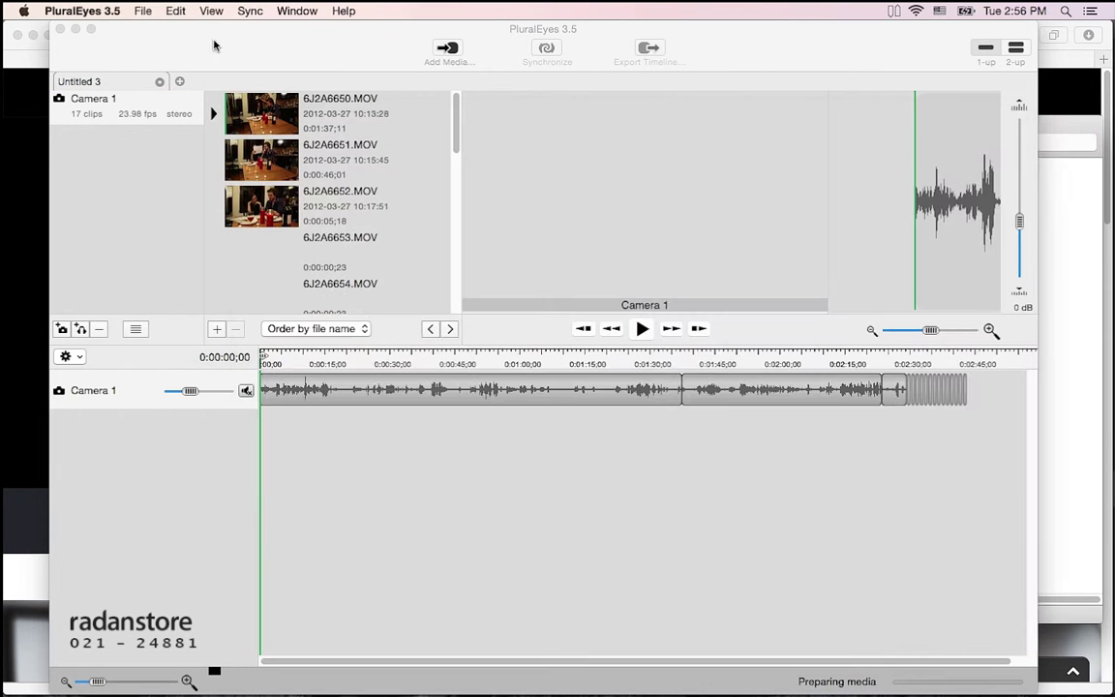
{"action": "left_click", "coordinate": [214, 42]}
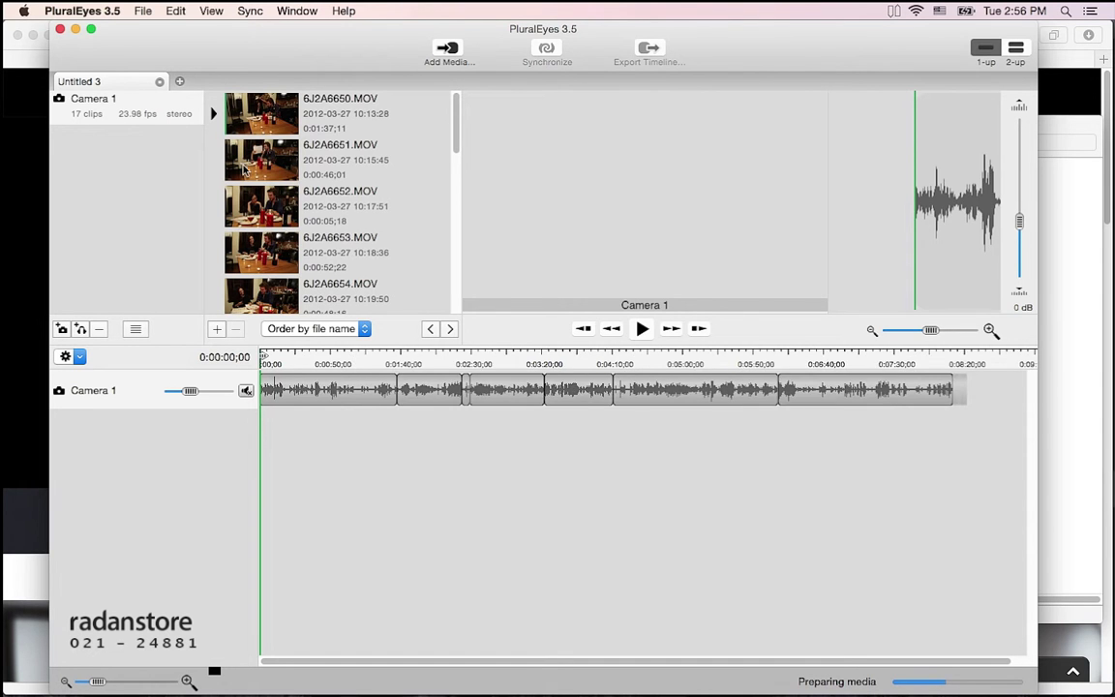
{"action": "key", "text": "super+Tab"}
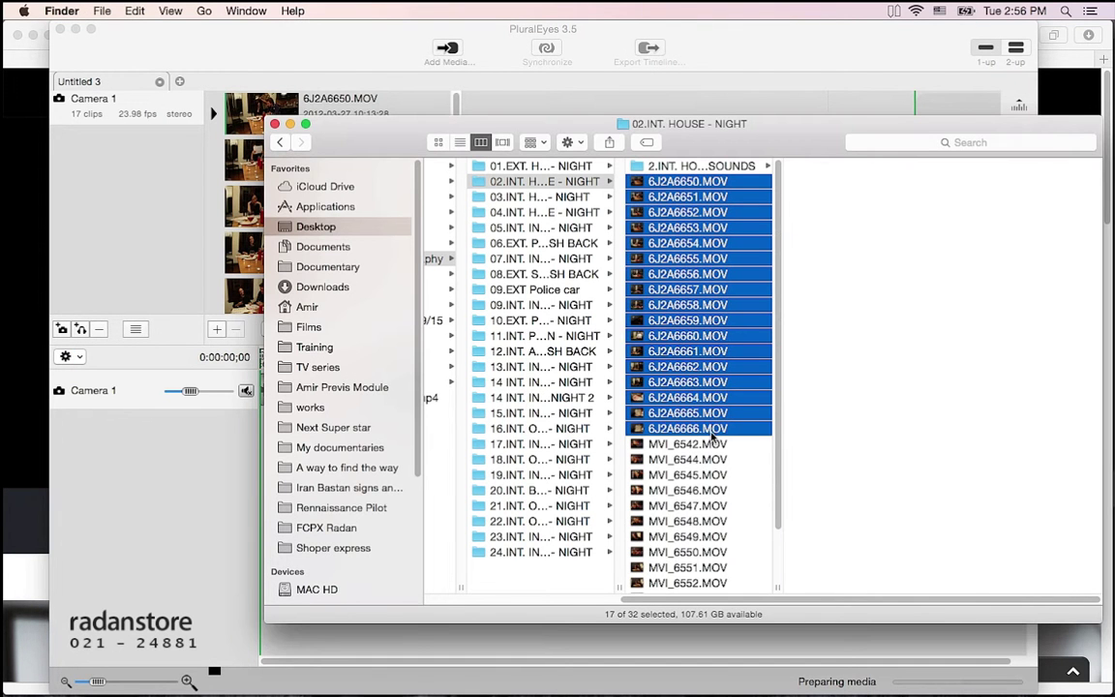
- Drag the 12 MVI clips, MVI_6542 through MVI_6554.MOV, into PluralEyes as Camera 2
{"action": "scroll", "coordinate": [716, 406], "scroll_direction": "down", "scroll_amount": 2}
{"action": "left_click", "coordinate": [739, 446]}
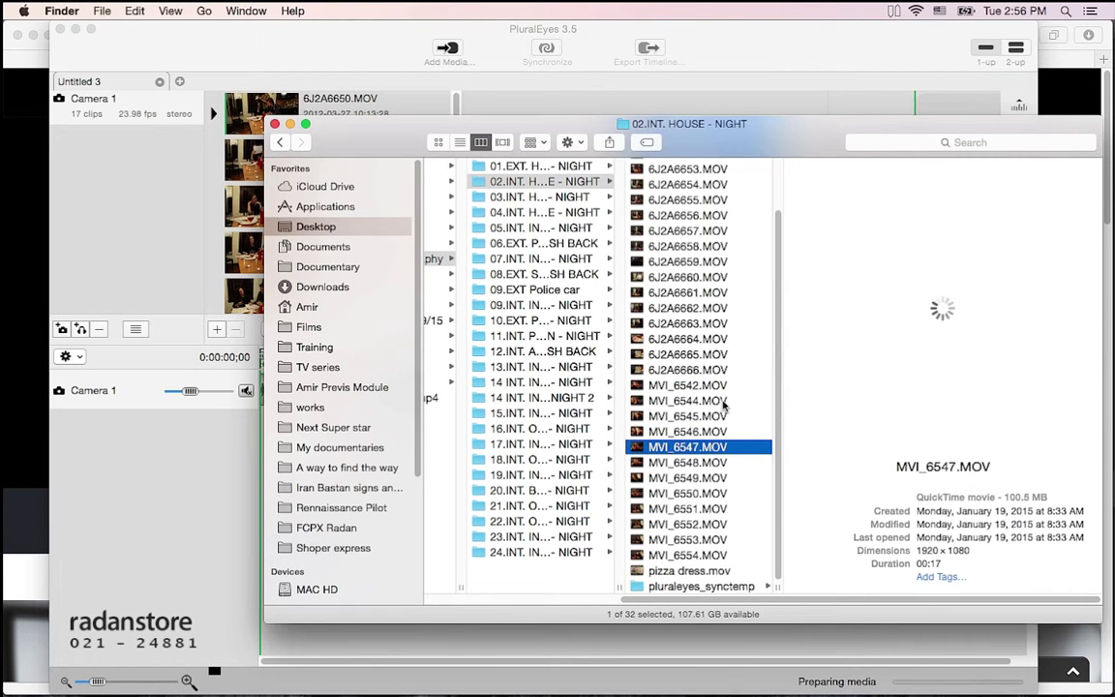
{"action": "key", "text": "Up"}
{"action": "key", "text": "Up"}
{"action": "key", "text": "Up"}
{"action": "left_click", "coordinate": [697, 555], "text": "shift"}
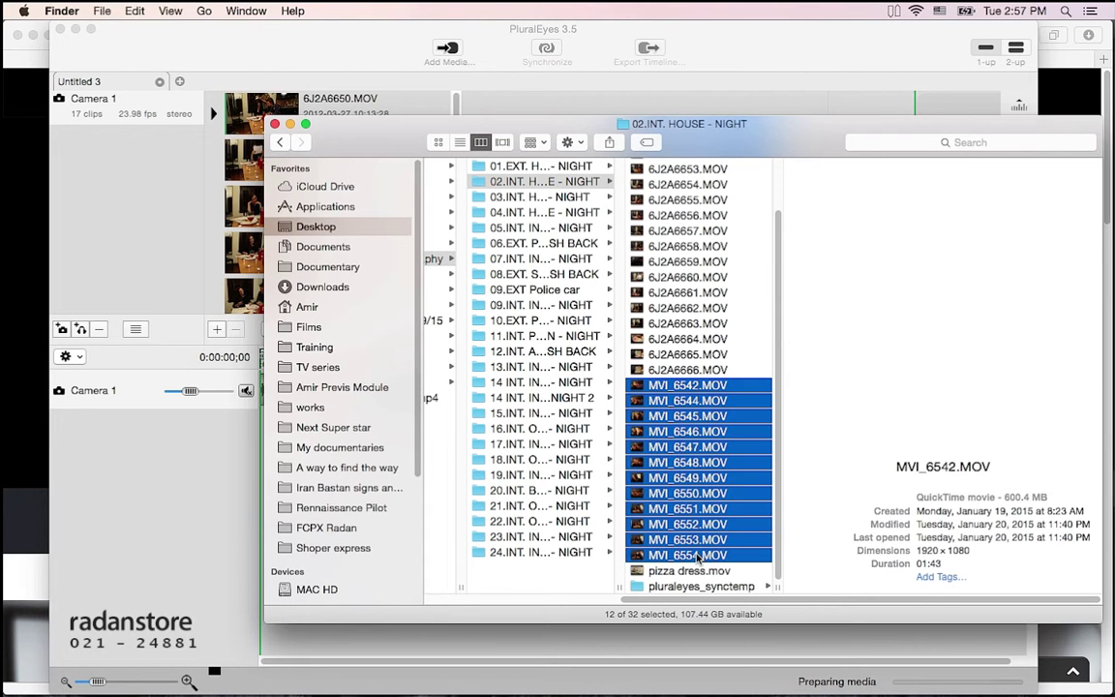
{"action": "left_click_drag", "start_coordinate": [697, 554], "coordinate": [152, 203]}
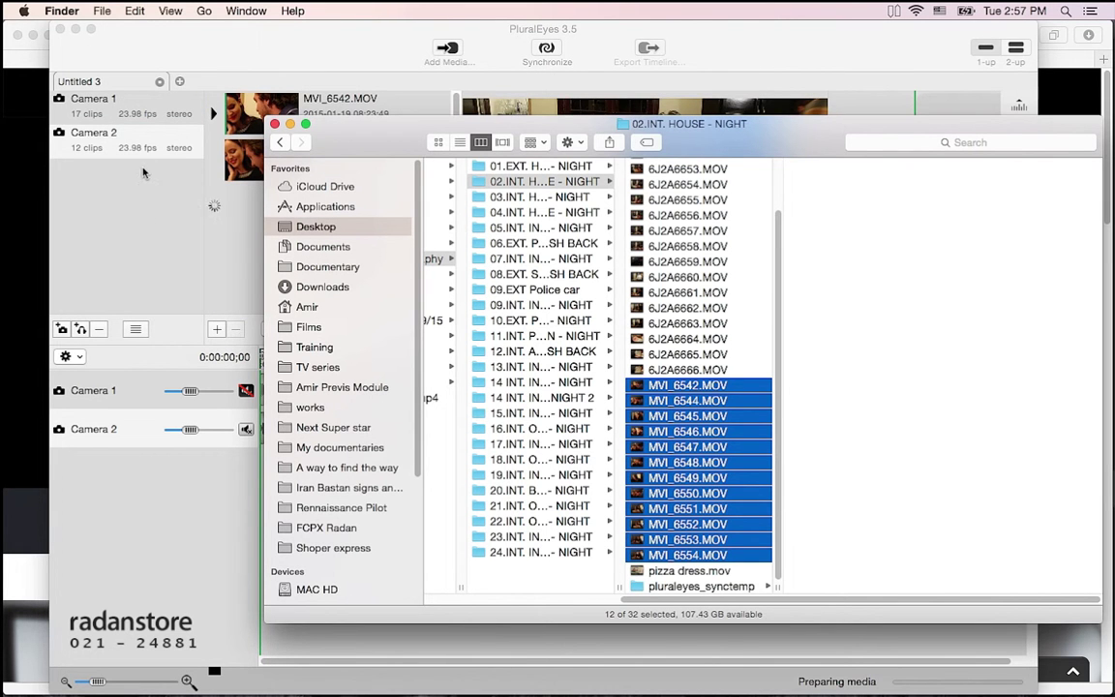
- Drag MONO-022.wav through MONO-035.wav from the SOUNDS folder into the project
{"action": "scroll", "coordinate": [697, 194], "scroll_direction": "up", "scroll_amount": 3}
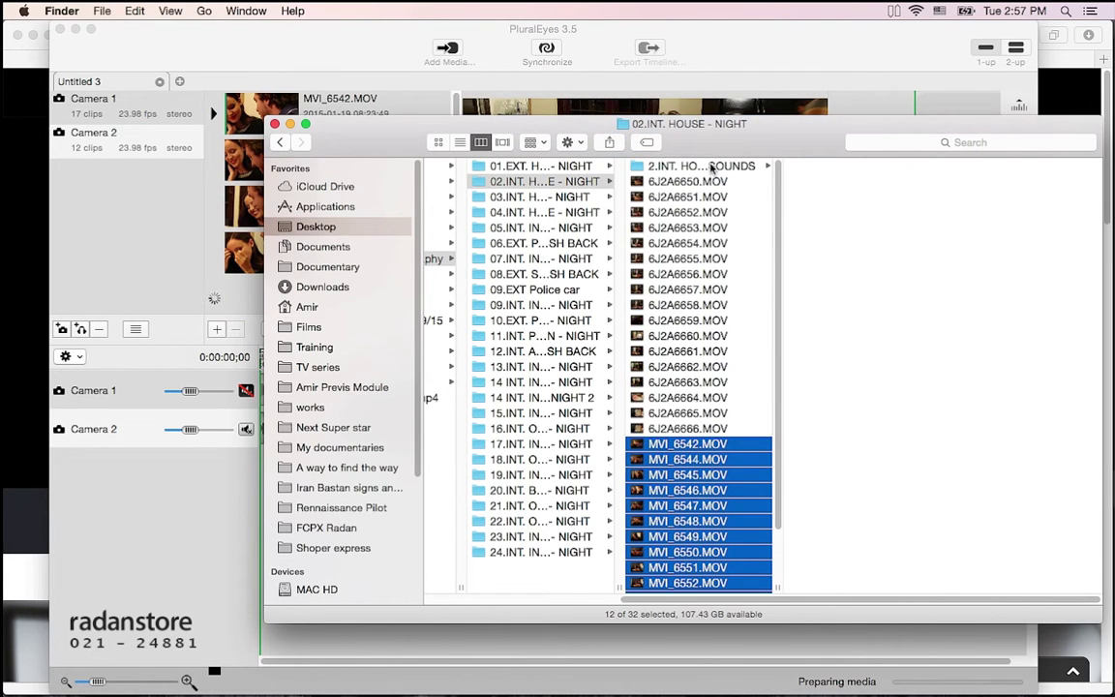
{"action": "left_click", "coordinate": [707, 167]}
{"action": "left_click", "coordinate": [844, 167]}
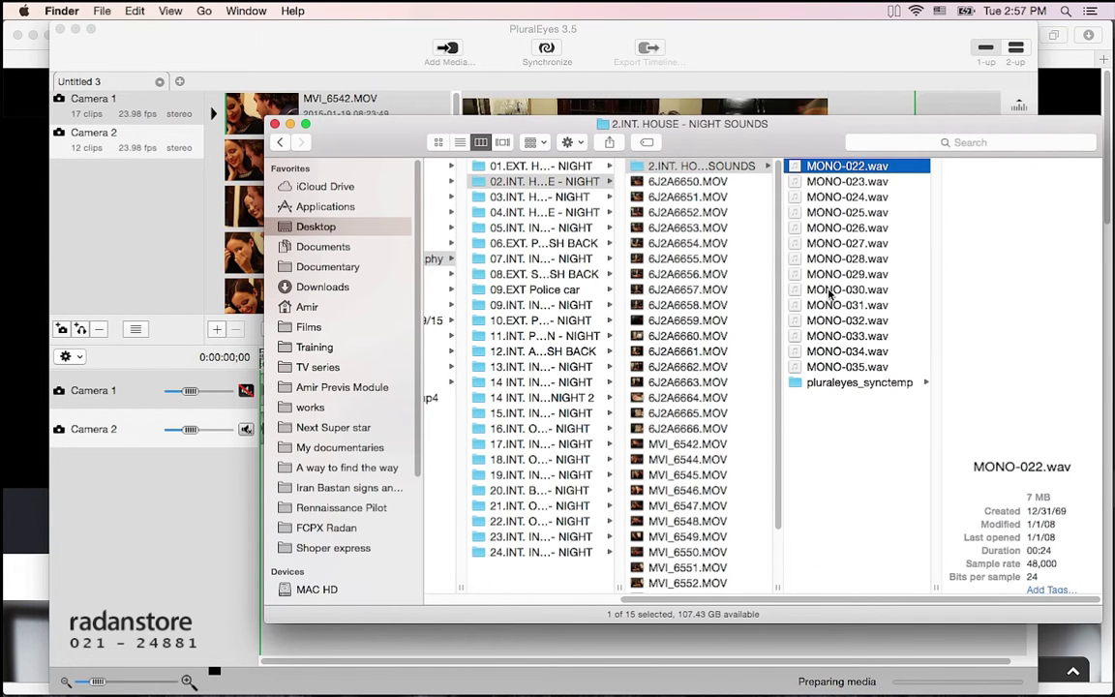
{"action": "left_click", "coordinate": [844, 366], "text": "shift"}
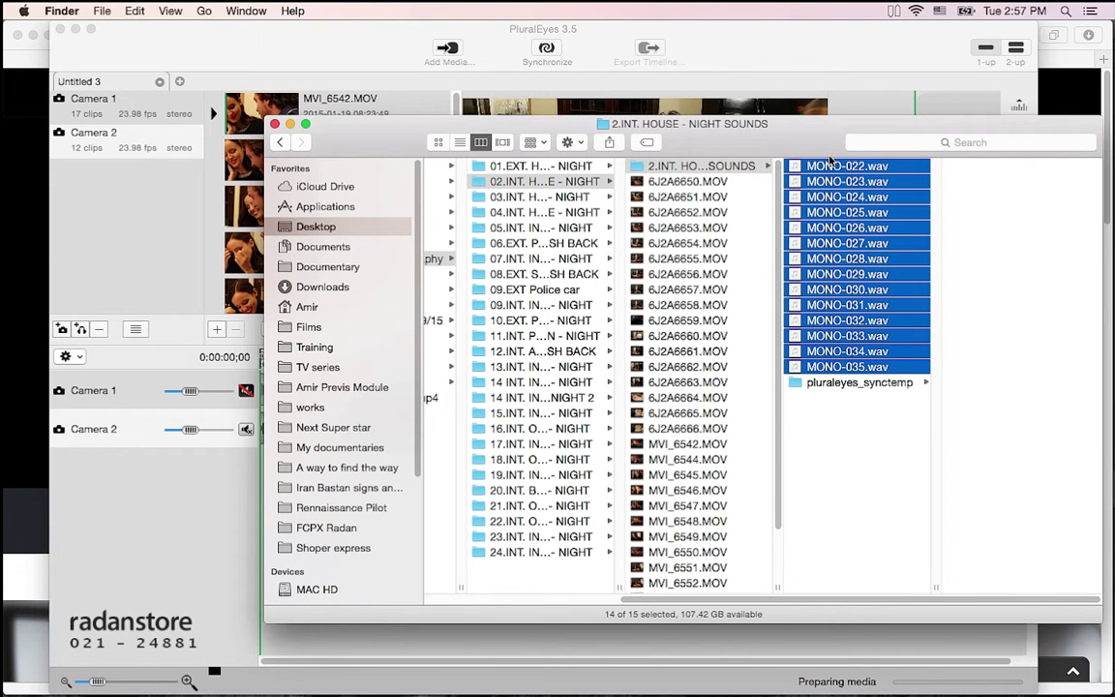
{"action": "left_click_drag", "start_coordinate": [849, 172], "coordinate": [129, 208]}
- View the Audio Recorder 1 and Camera 1 clips and move the playhead to 0:07:05:23
{"action": "left_click", "coordinate": [130, 210]}
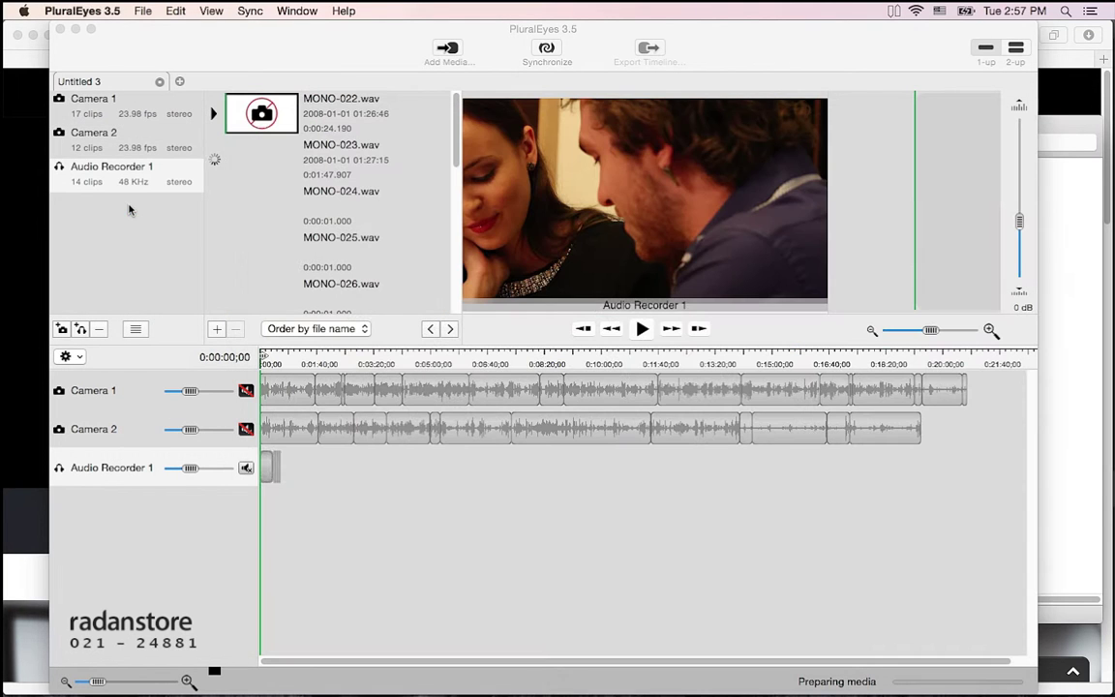
{"action": "left_click", "coordinate": [131, 172]}
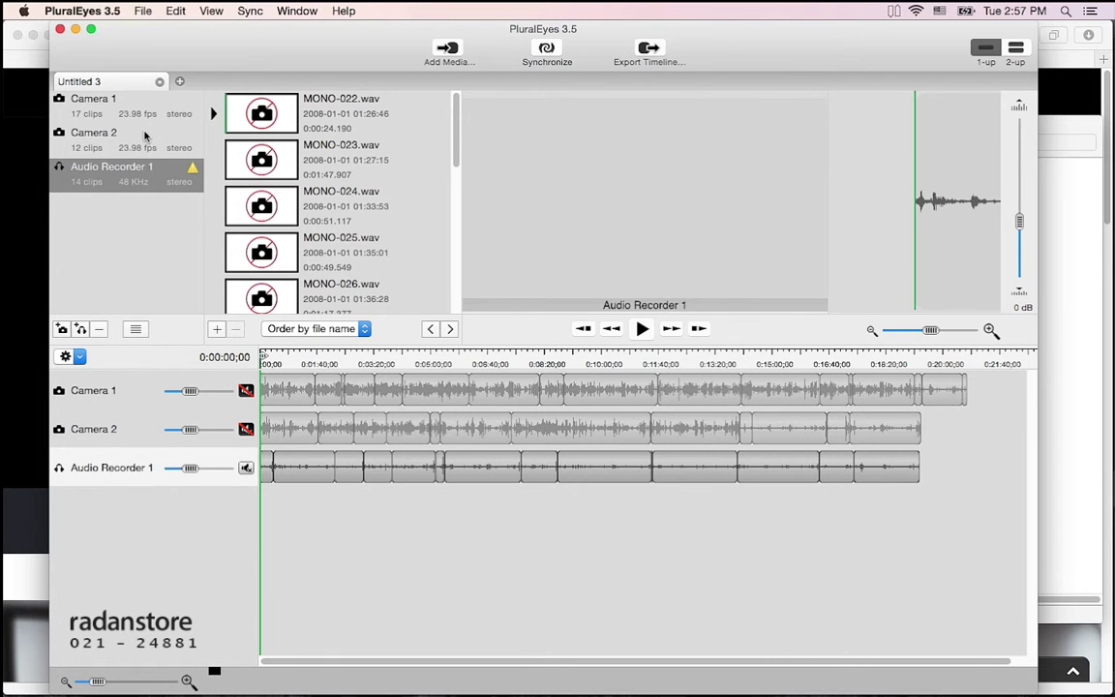
{"action": "left_click", "coordinate": [122, 108]}
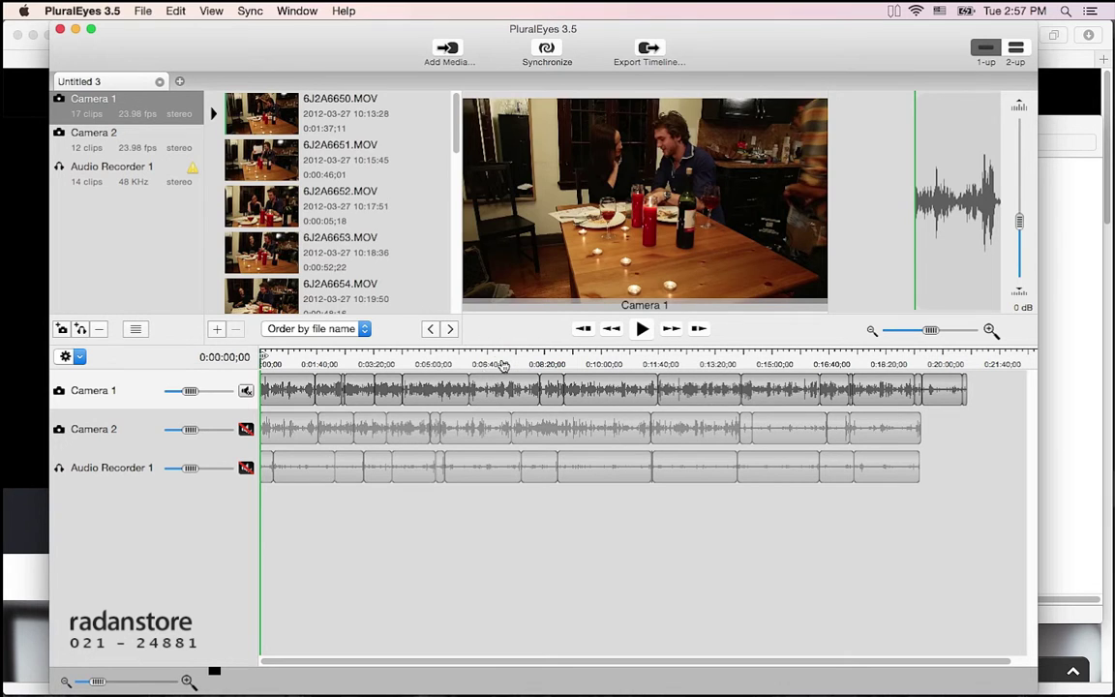
{"action": "left_click", "coordinate": [502, 363]}
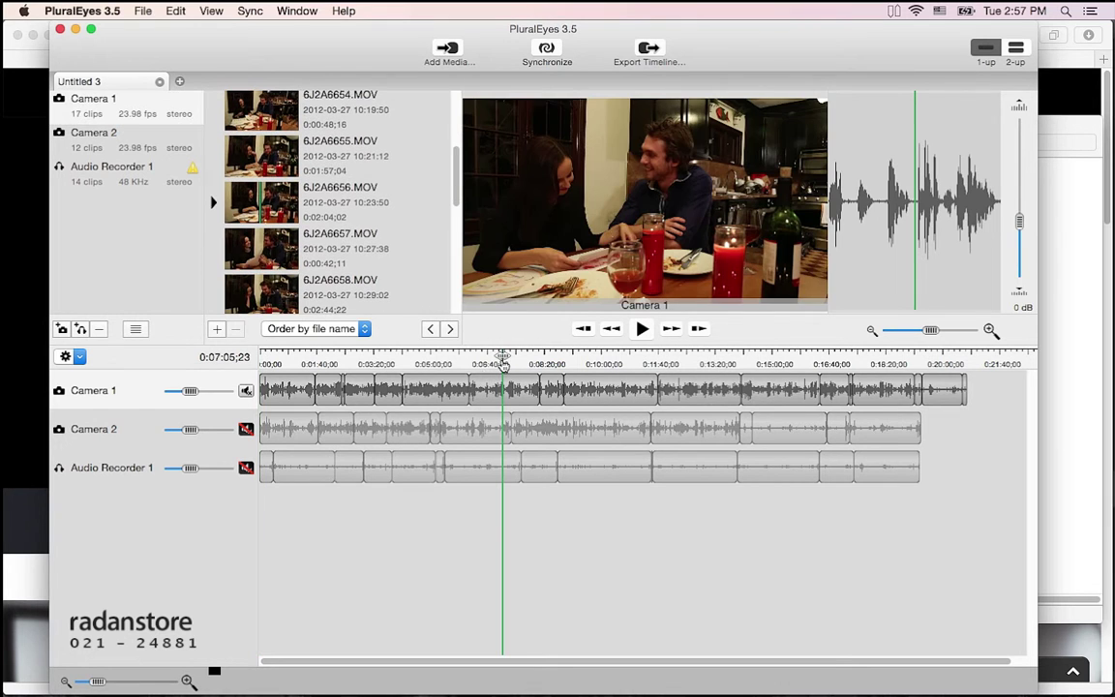
- Compare the Camera 1 and Camera 2 angles, then reveal the source clips in Finder
{"action": "left_click", "coordinate": [61, 395]}
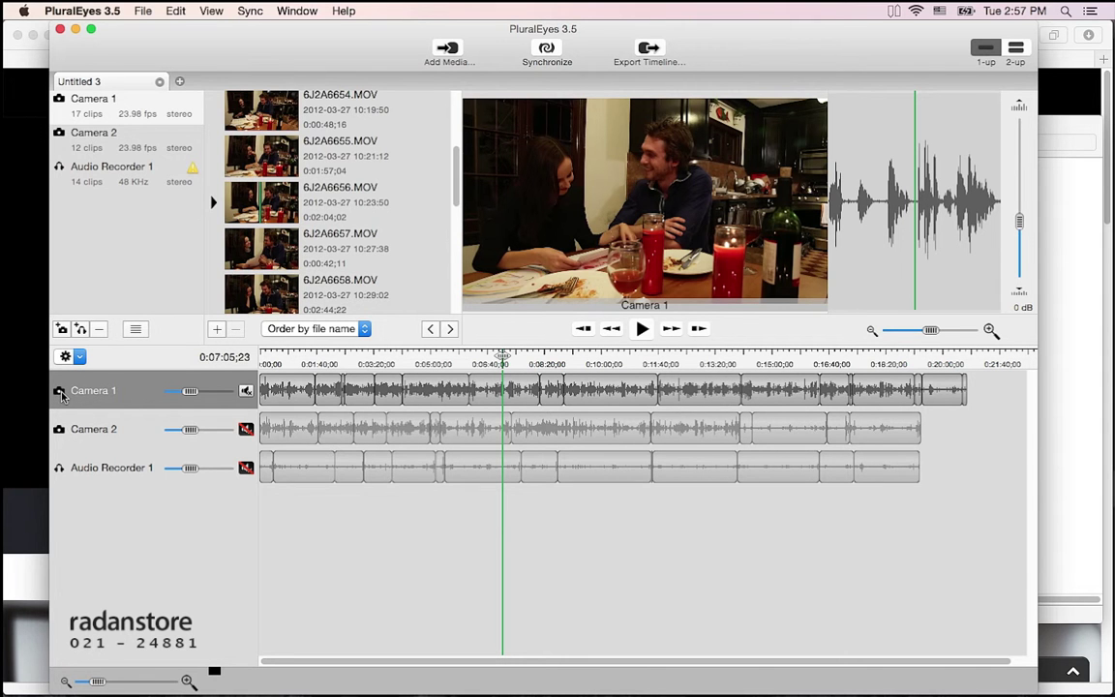
{"action": "left_click", "coordinate": [57, 430]}
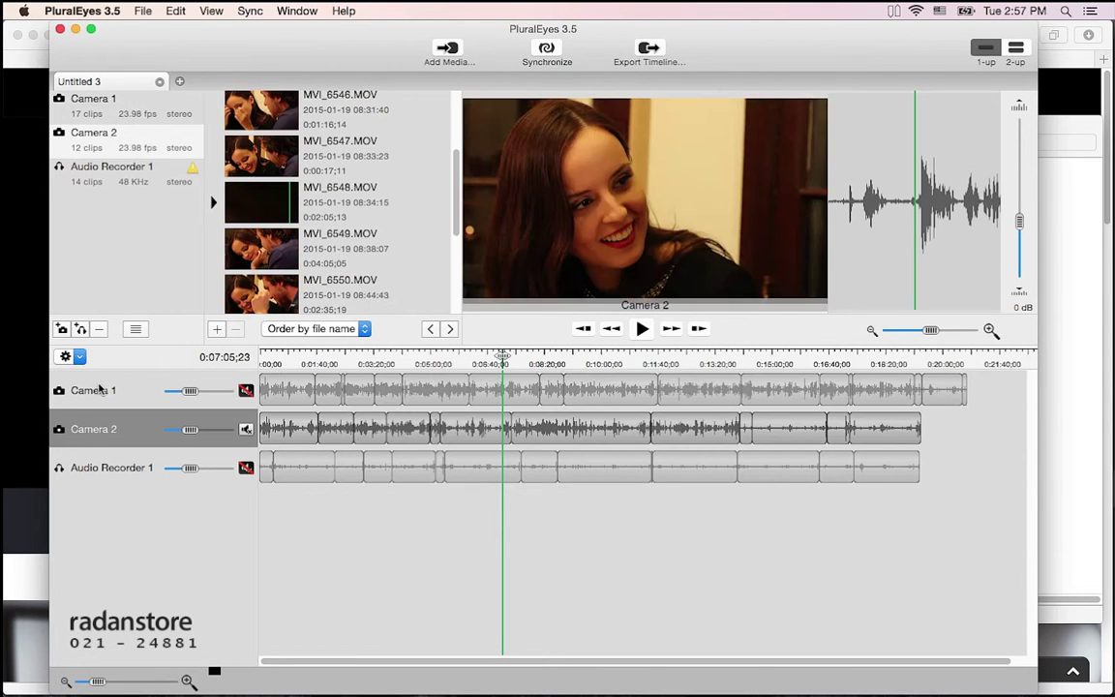
{"action": "left_click", "coordinate": [97, 389]}
{"action": "left_click", "coordinate": [107, 428]}
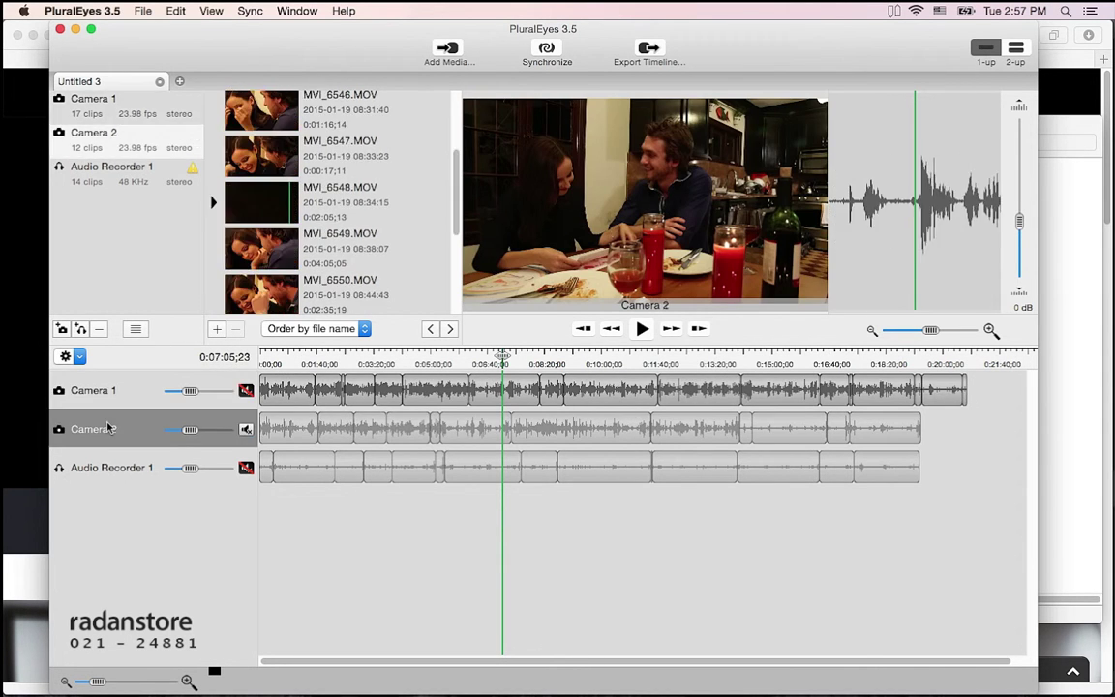
{"action": "left_click", "coordinate": [106, 390]}
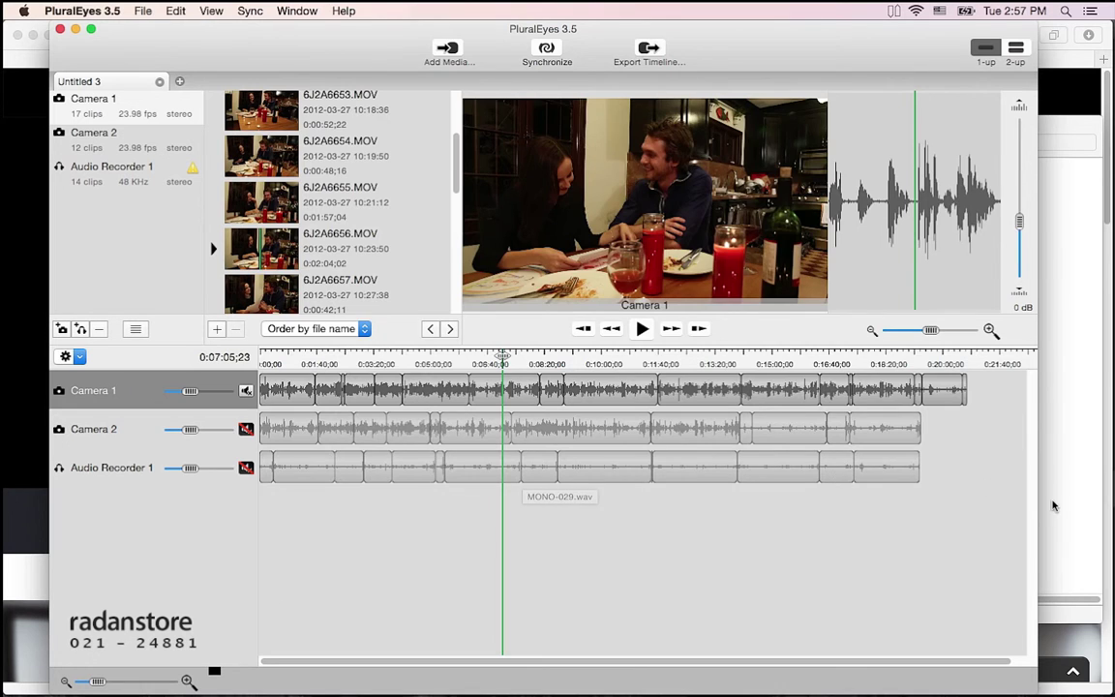
{"action": "double_click", "coordinate": [845, 470]}
{"action": "left_click", "coordinate": [682, 305]}
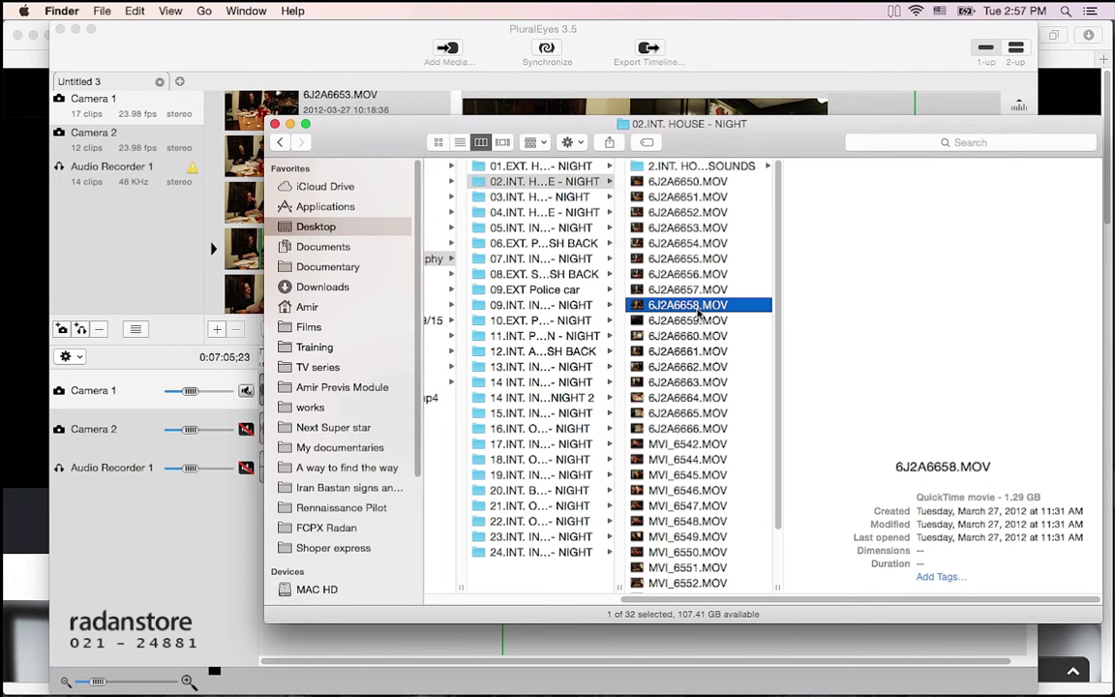
- Preview 6J2A6666, 6J2A6654 and 6J2A6652.MOV in Finder, then return to PluralEyes
{"action": "left_click", "coordinate": [701, 418]}
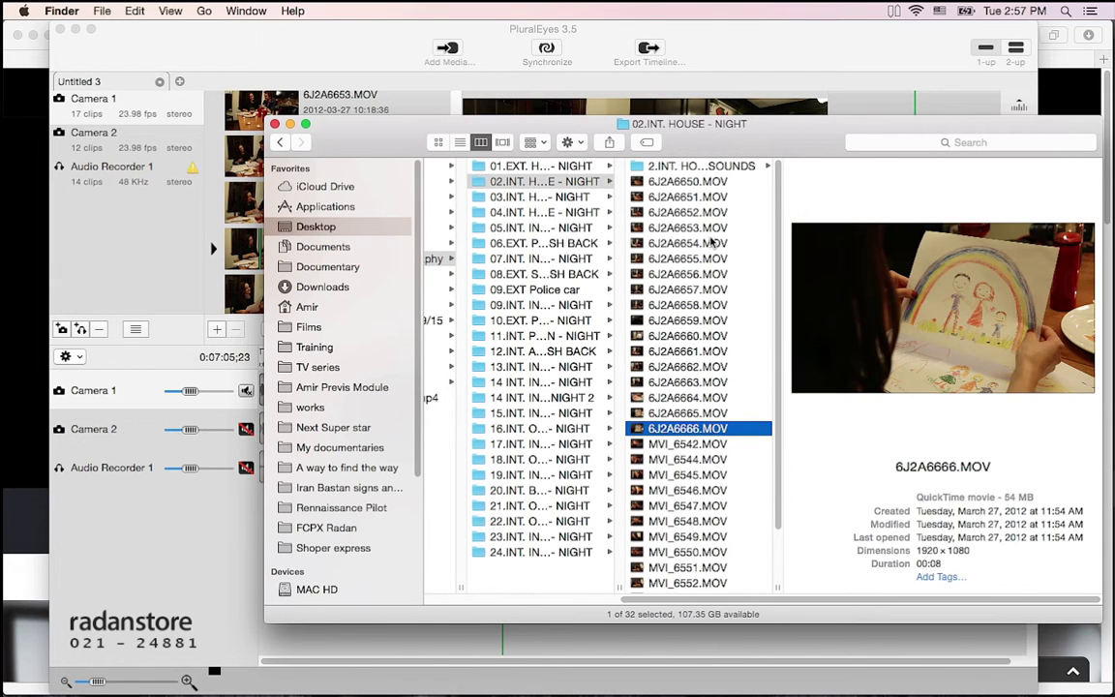
{"action": "left_click", "coordinate": [687, 243]}
{"action": "left_click_drag", "start_coordinate": [777, 139], "coordinate": [698, 145]}
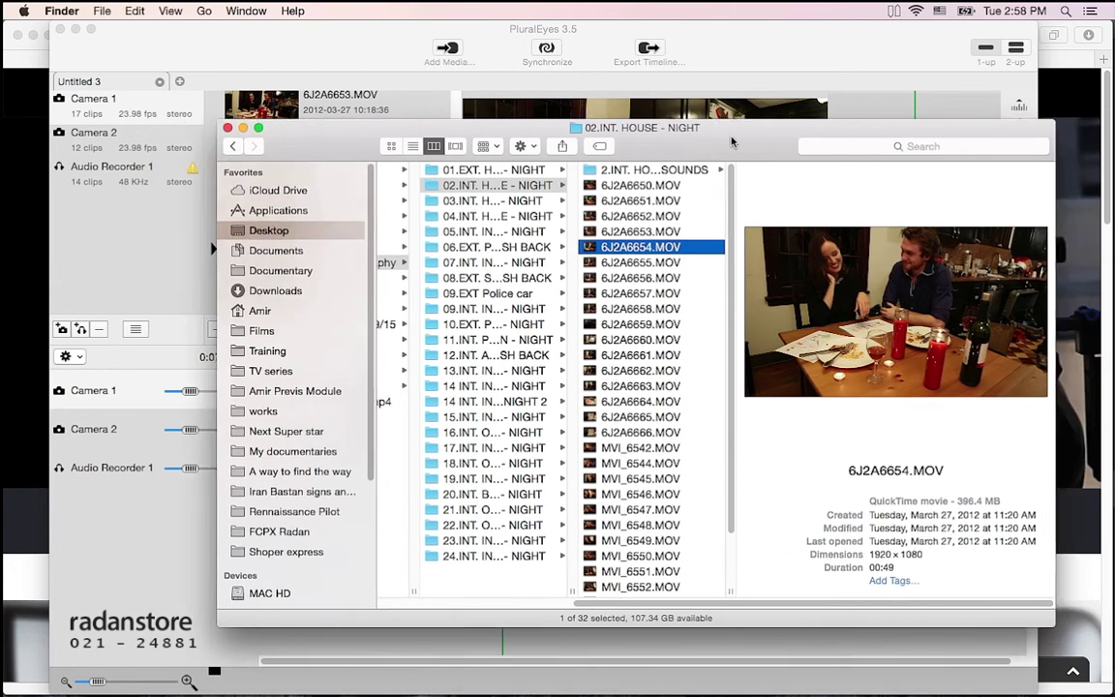
{"action": "left_click", "coordinate": [634, 220]}
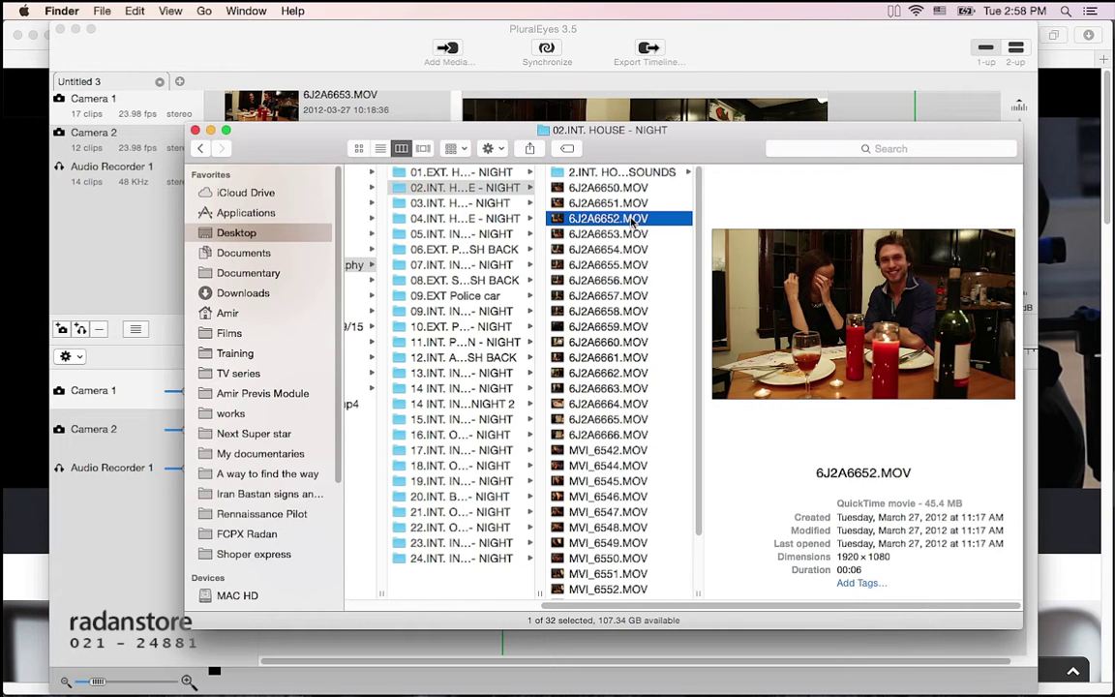
{"action": "left_click", "coordinate": [334, 60]}
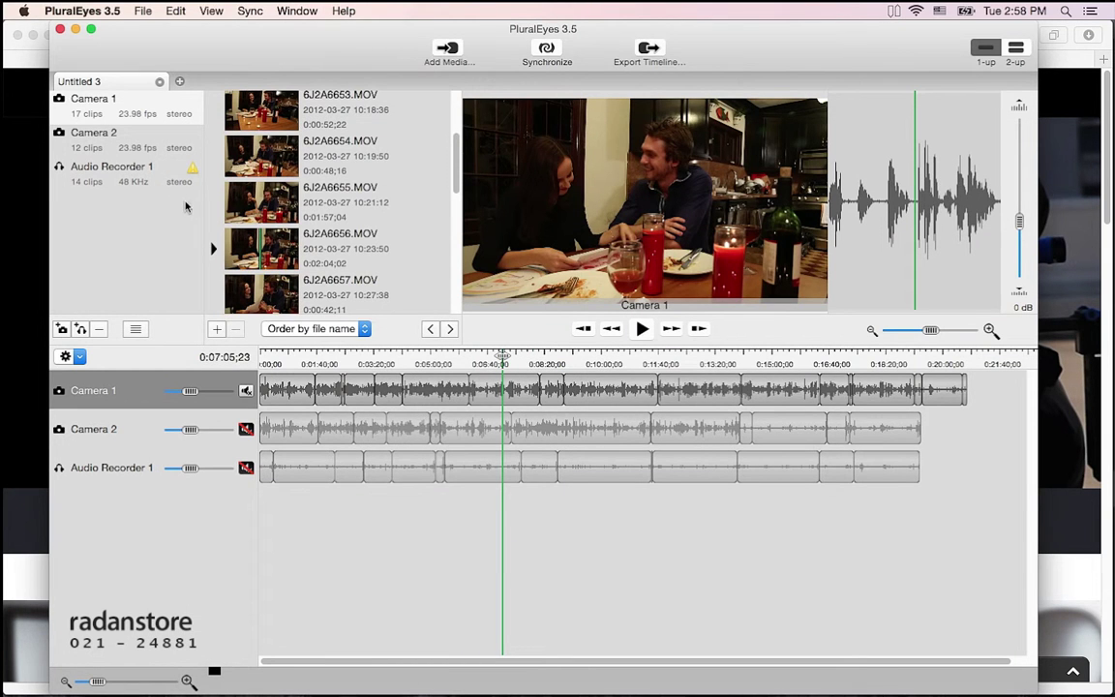
- Delete the short-duration MONO-031.wav clip from Audio Recorder 1, leaving 13 recordings
{"action": "left_click", "coordinate": [148, 169]}
{"action": "scroll", "coordinate": [338, 222], "scroll_direction": "up", "scroll_amount": 3}
{"action": "scroll", "coordinate": [360, 238], "scroll_direction": "down", "scroll_amount": 10}
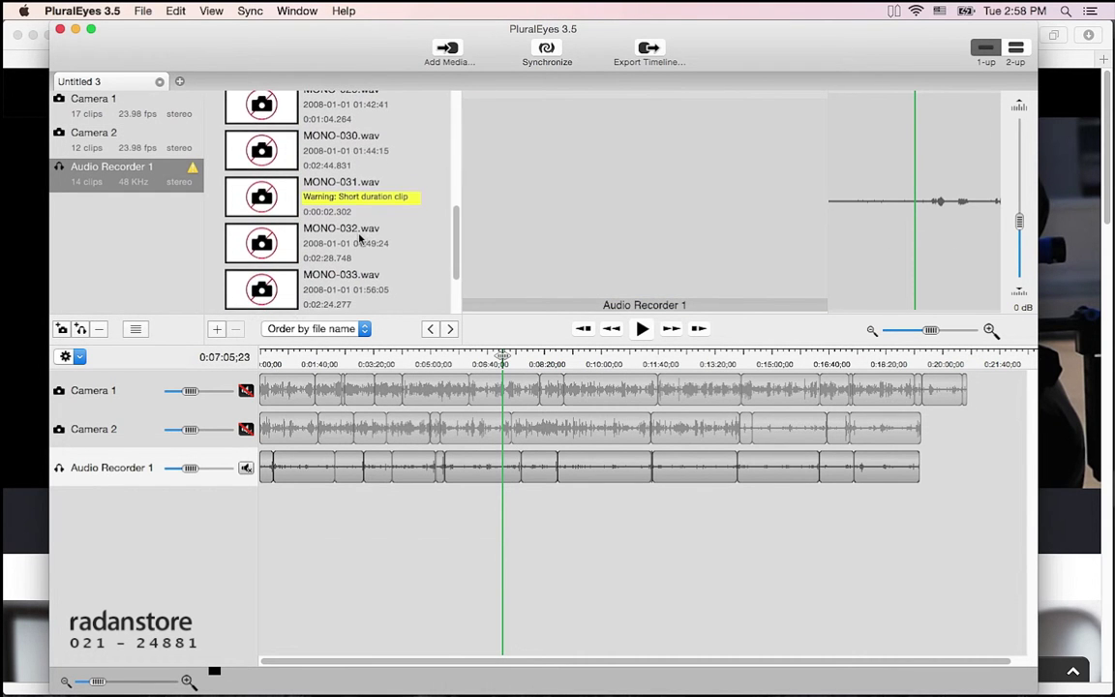
{"action": "left_click", "coordinate": [302, 203]}
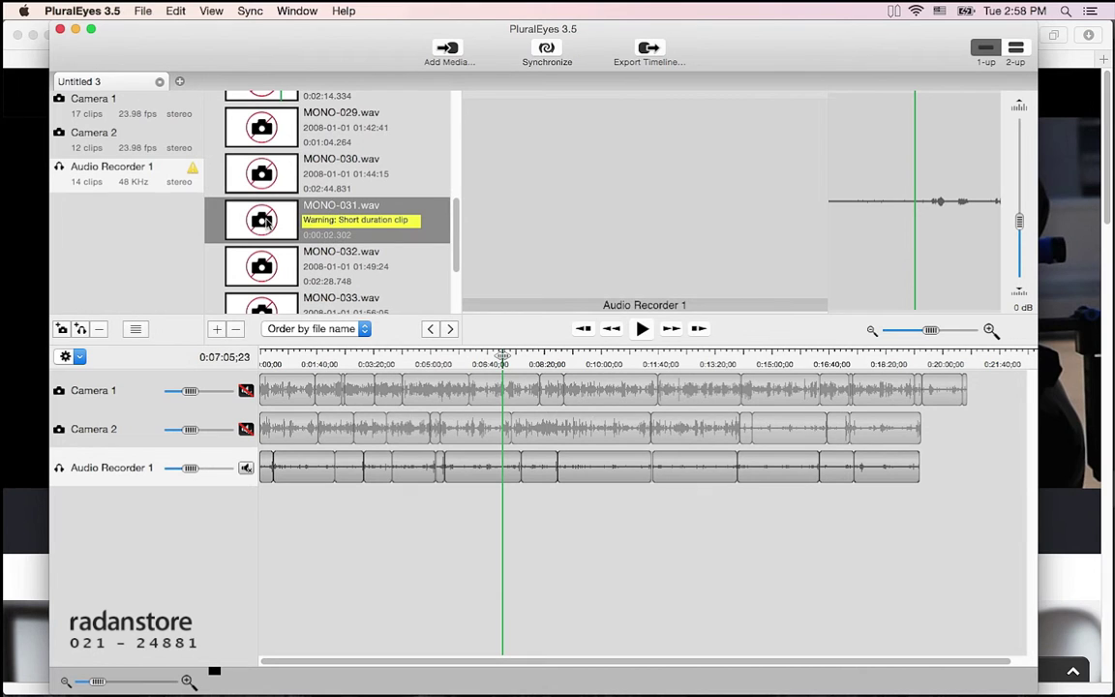
{"action": "key", "text": "BackSpace"}
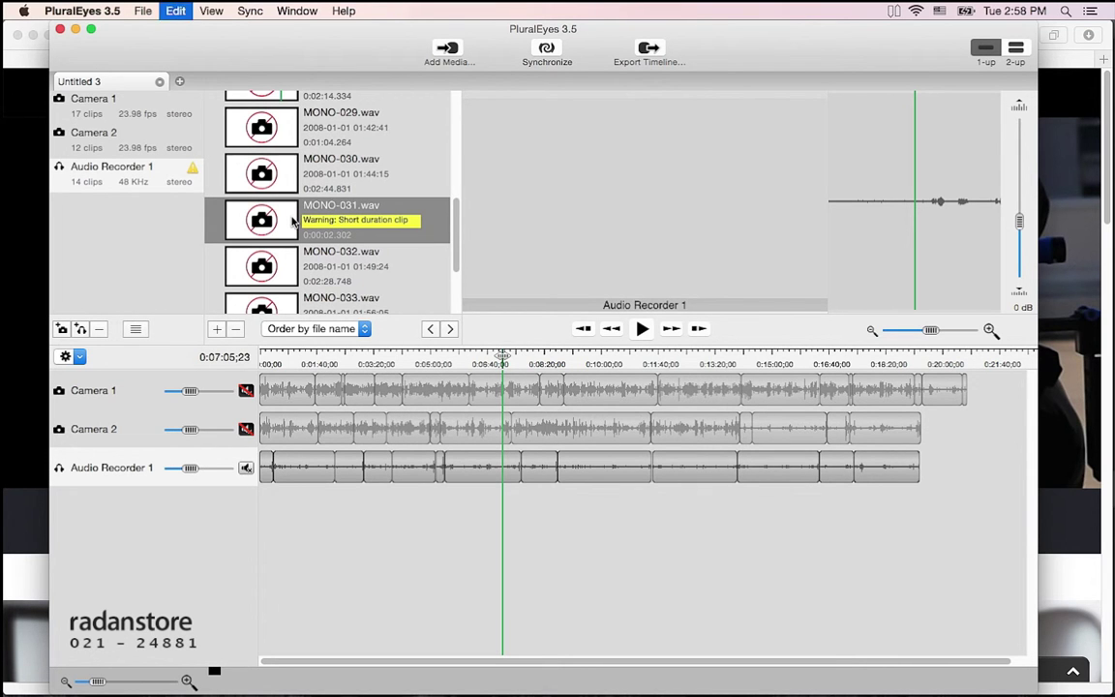
{"action": "scroll", "coordinate": [292, 222], "scroll_direction": "up", "scroll_amount": 5}
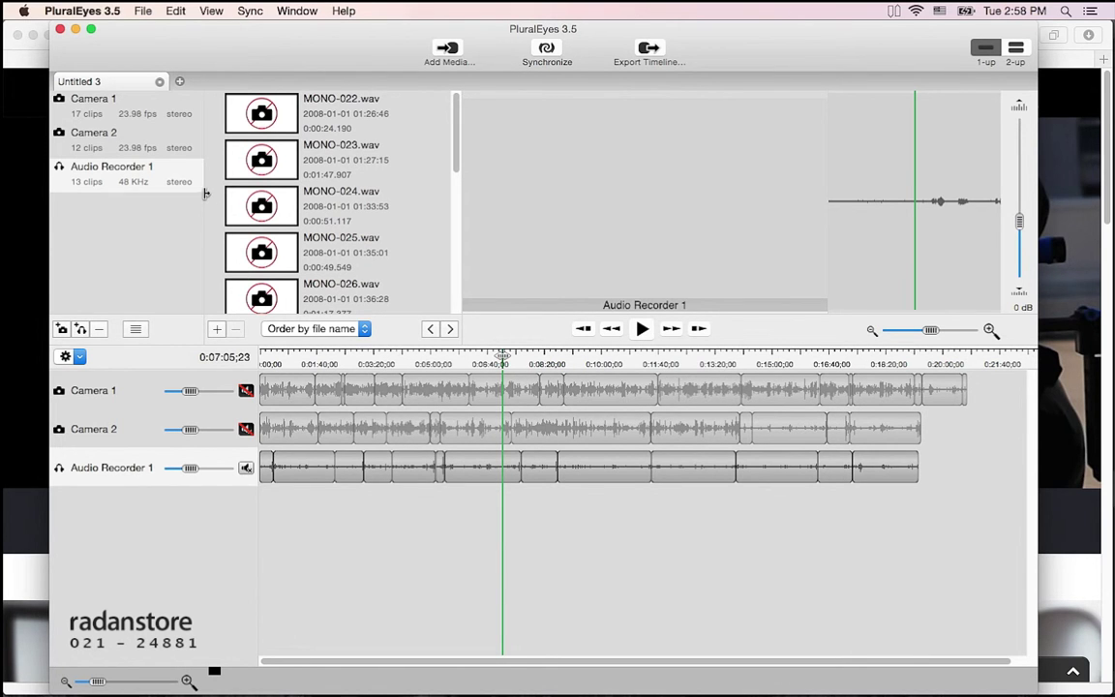
{"action": "left_click", "coordinate": [134, 109]}
- Synchronize, tick "Don't warn me about unsynced clips again" and dismiss the warning
{"action": "left_click", "coordinate": [547, 51]}
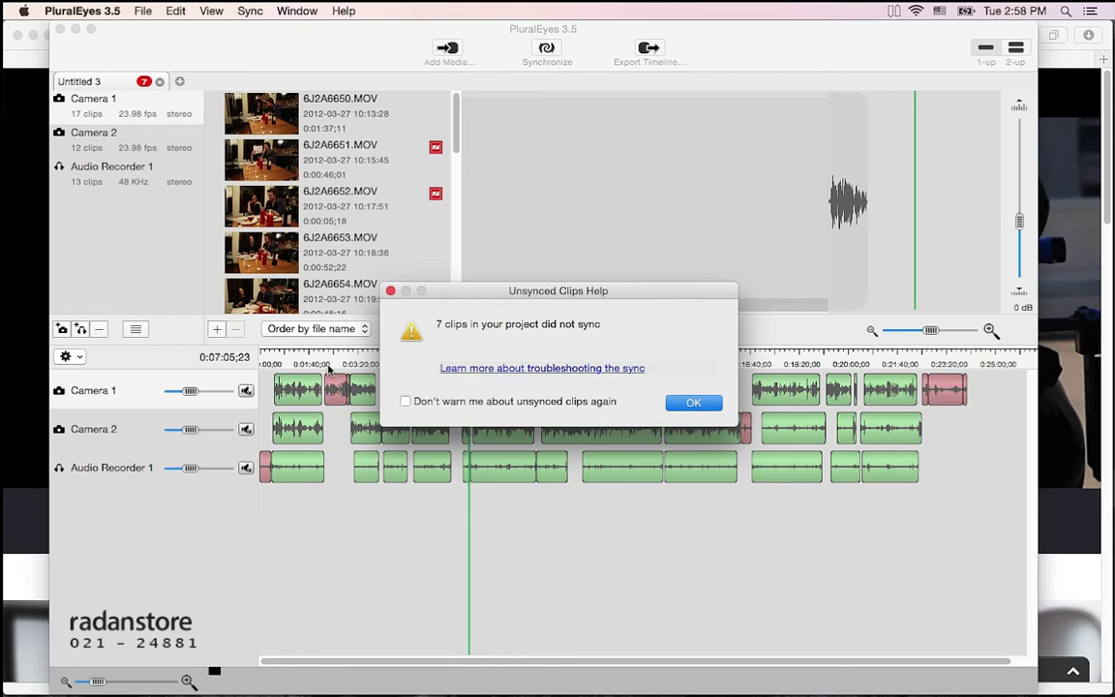
{"action": "left_click", "coordinate": [505, 401]}
{"action": "left_click", "coordinate": [693, 403]}
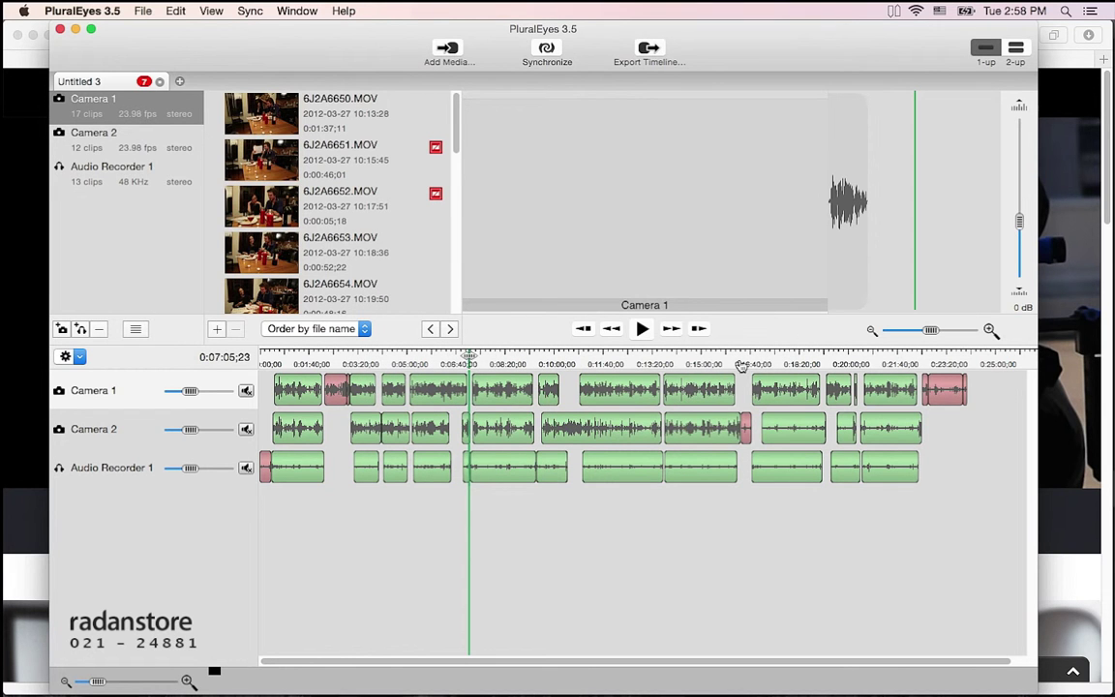
{"action": "left_click", "coordinate": [740, 361]}
{"action": "left_click_drag", "start_coordinate": [741, 361], "coordinate": [744, 363]}
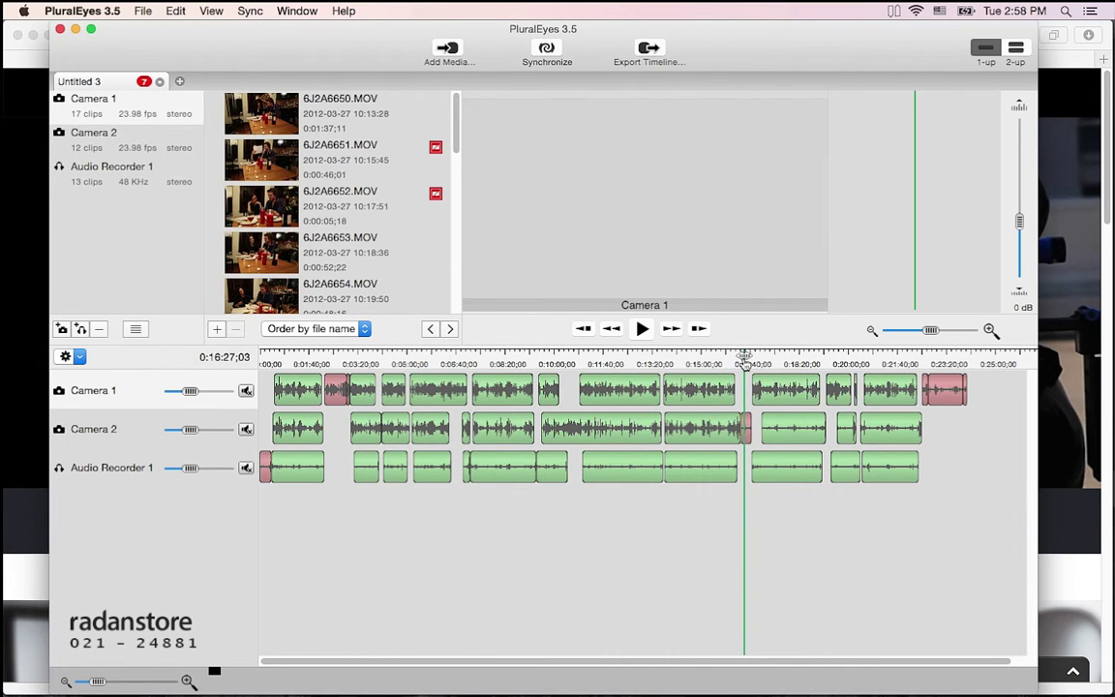
{"action": "left_click", "coordinate": [927, 362]}
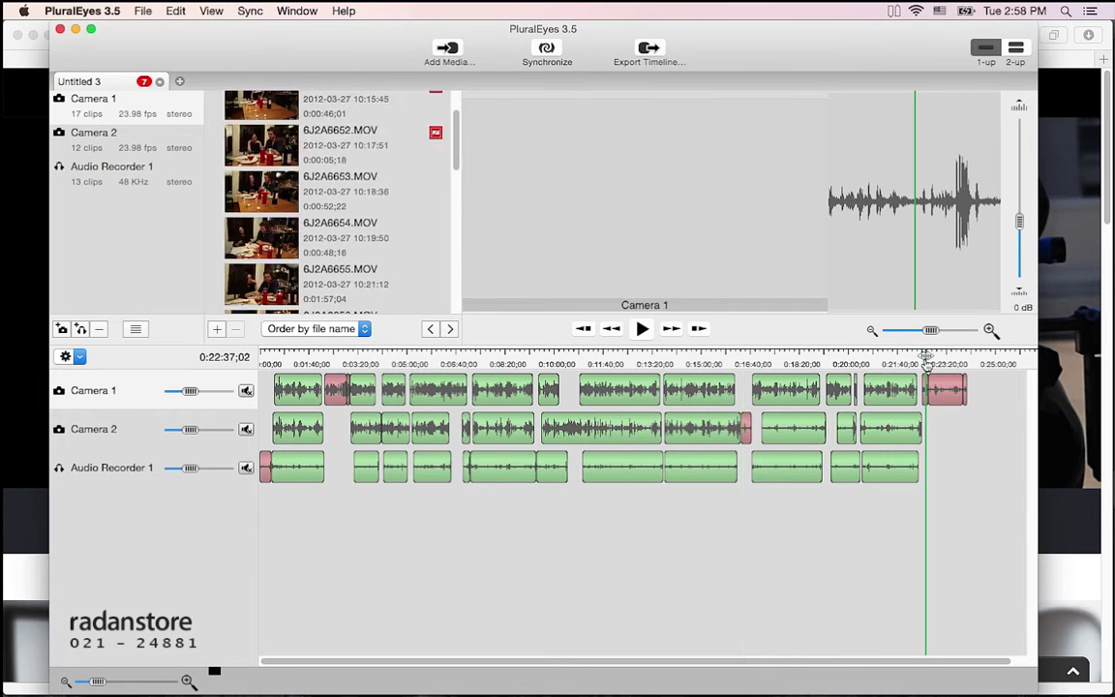
{"action": "left_click", "coordinate": [946, 363]}
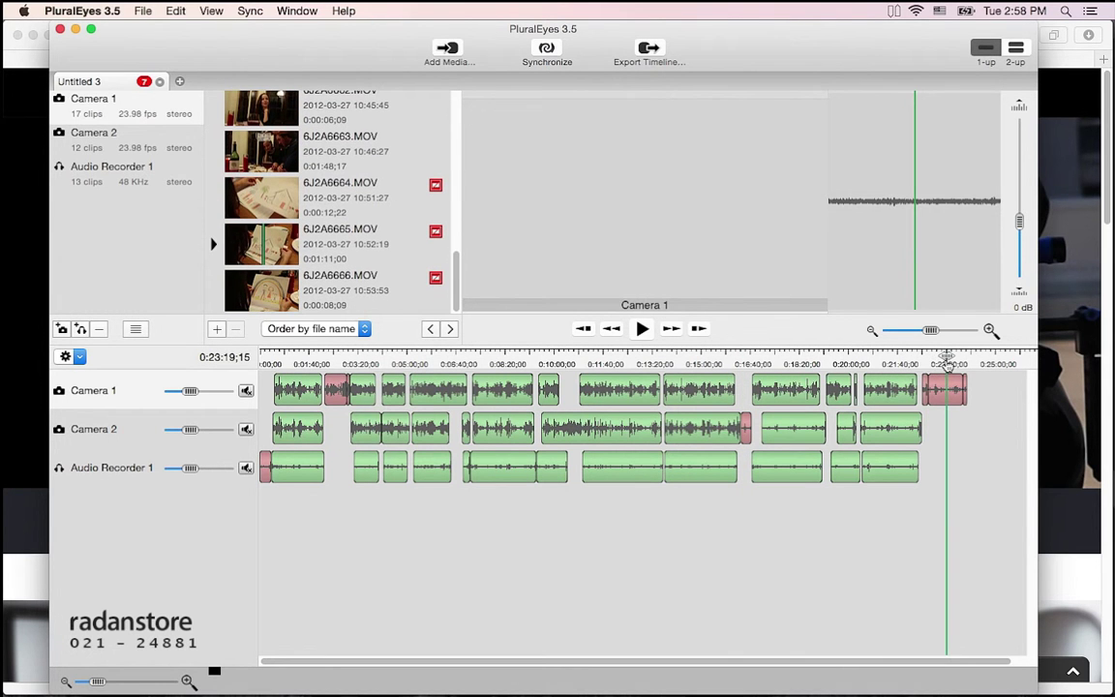
{"action": "left_click", "coordinate": [963, 360]}
{"action": "mouse_move", "coordinate": [964, 360]}
{"action": "left_mouse_down"}
{"action": "mouse_move", "coordinate": [926, 366]}
{"action": "mouse_move", "coordinate": [946, 361]}
{"action": "left_mouse_up"}
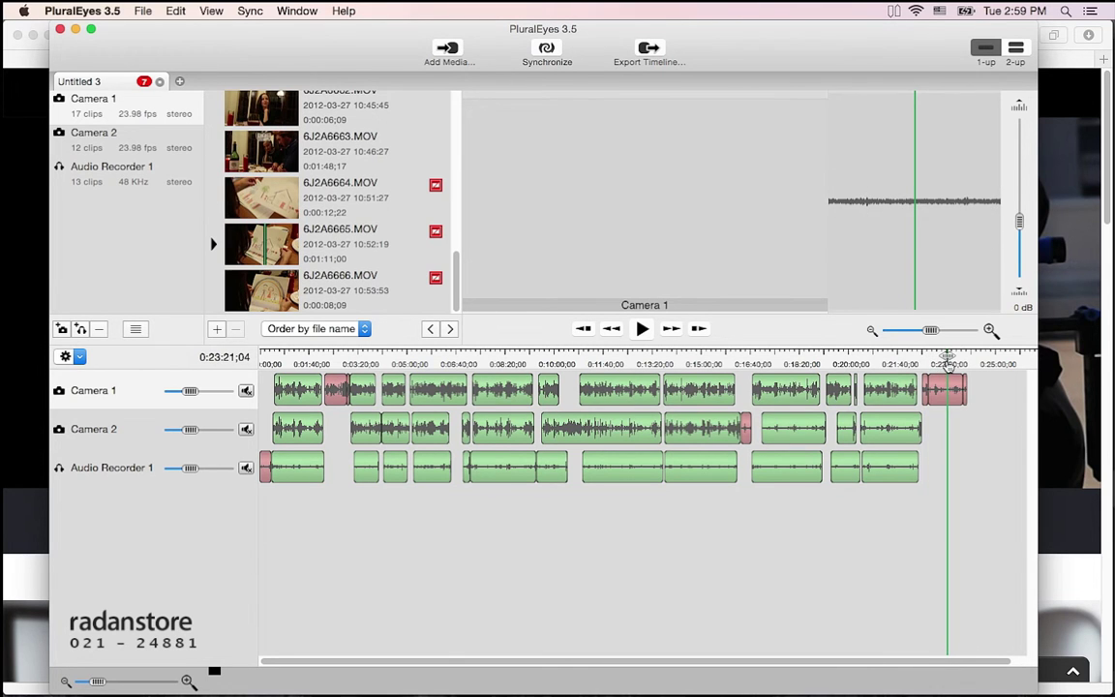
{"action": "left_click", "coordinate": [339, 361]}
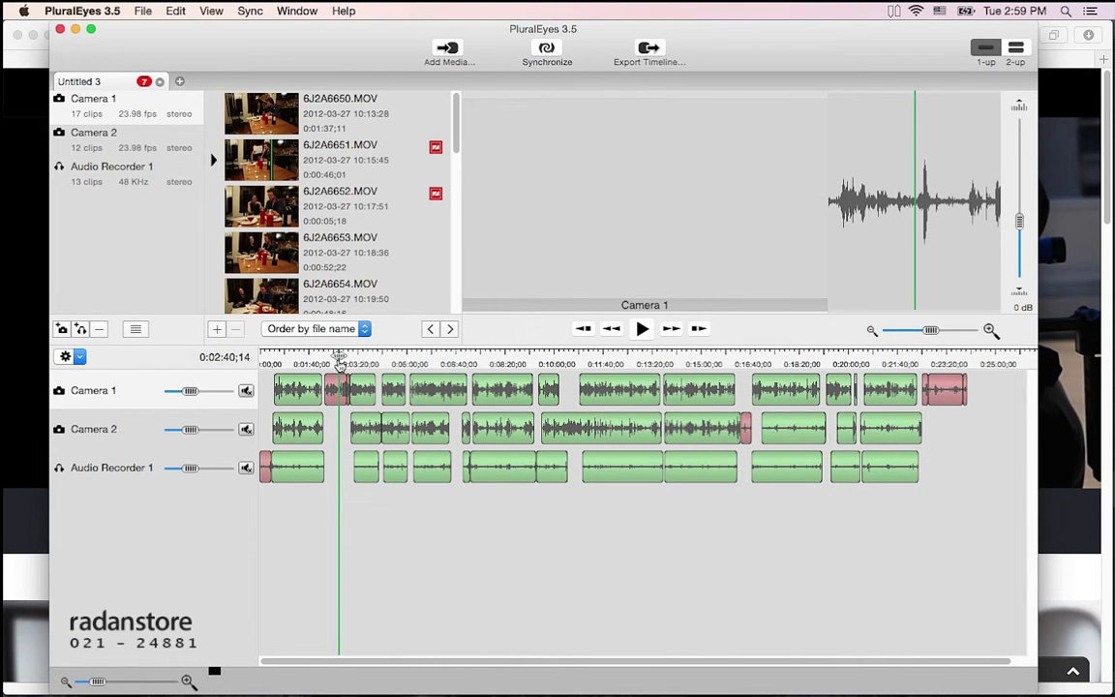
{"action": "left_click", "coordinate": [266, 361]}
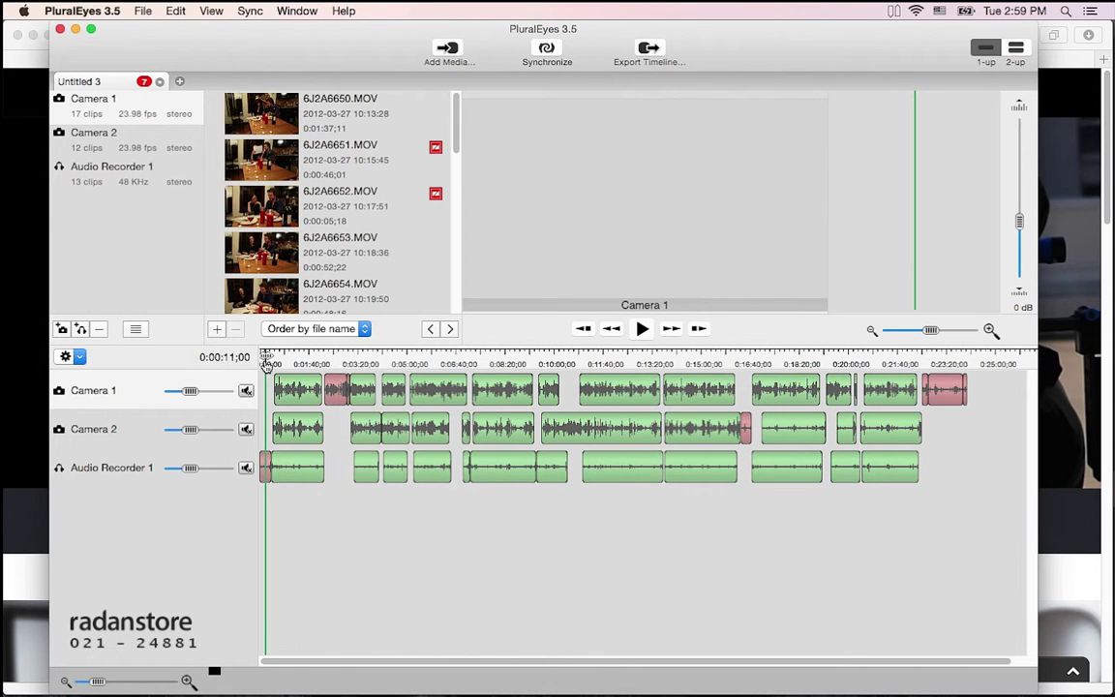
{"action": "left_click", "coordinate": [336, 362]}
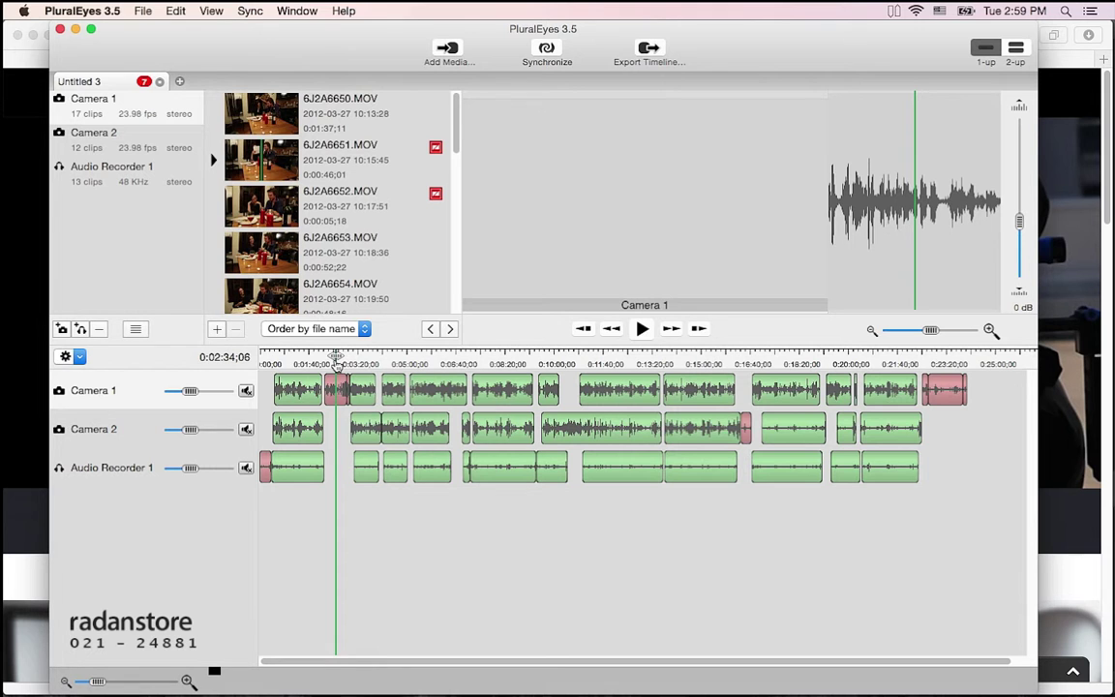
{"action": "left_click", "coordinate": [268, 362]}
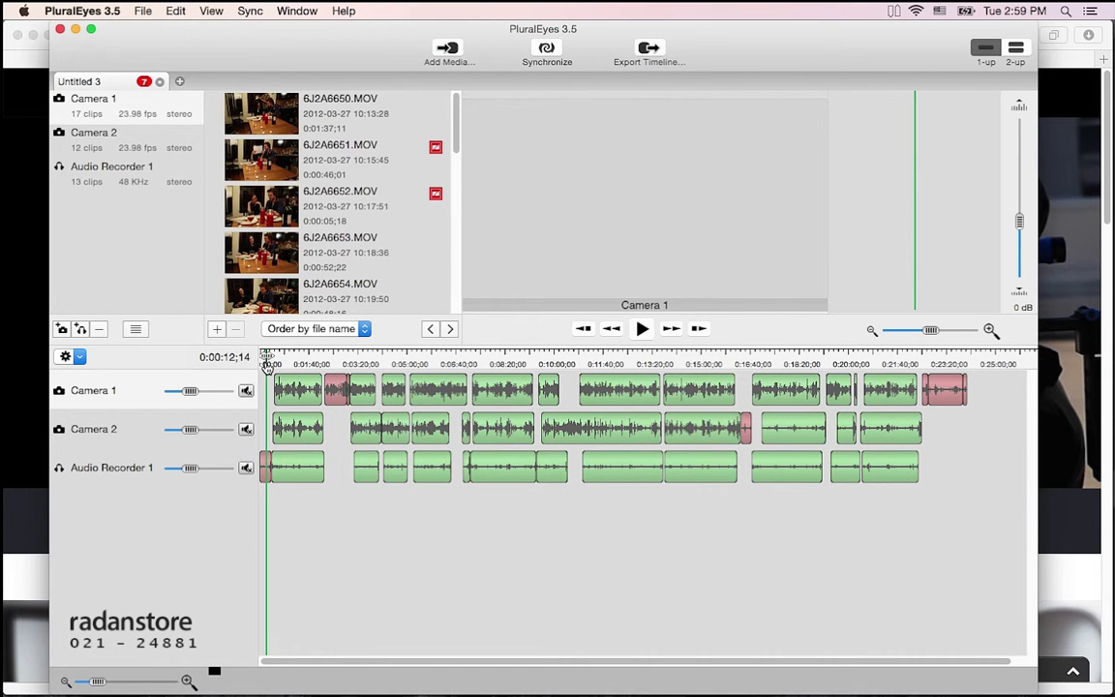
{"action": "left_click_drag", "start_coordinate": [268, 365], "coordinate": [270, 363]}
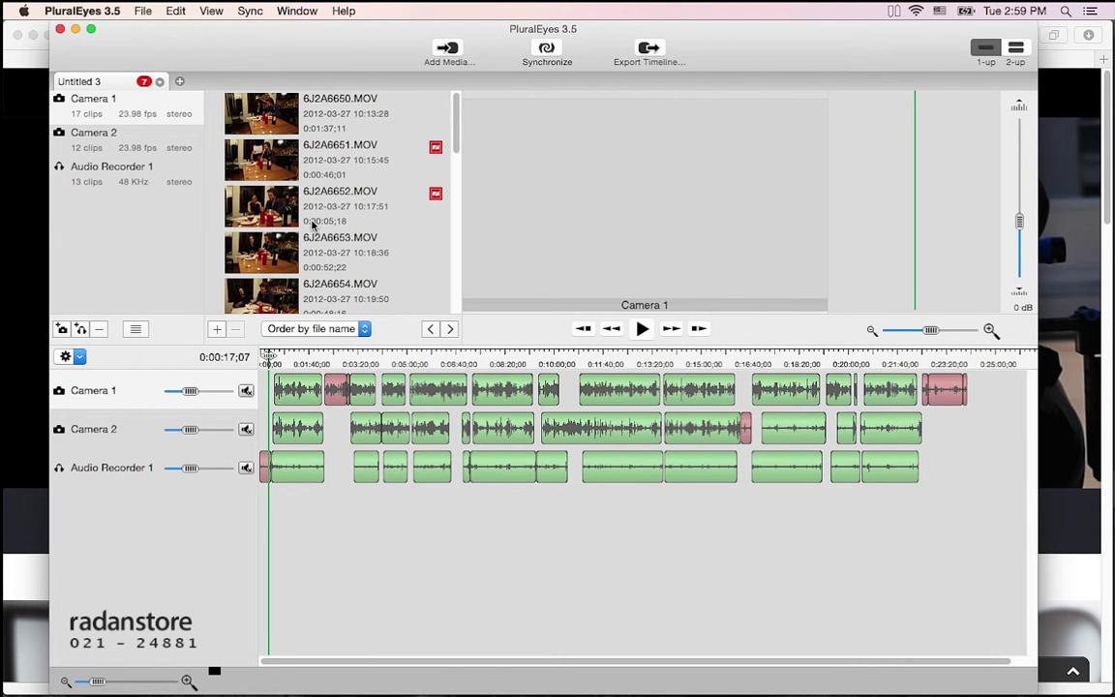
{"action": "left_click", "coordinate": [345, 158]}
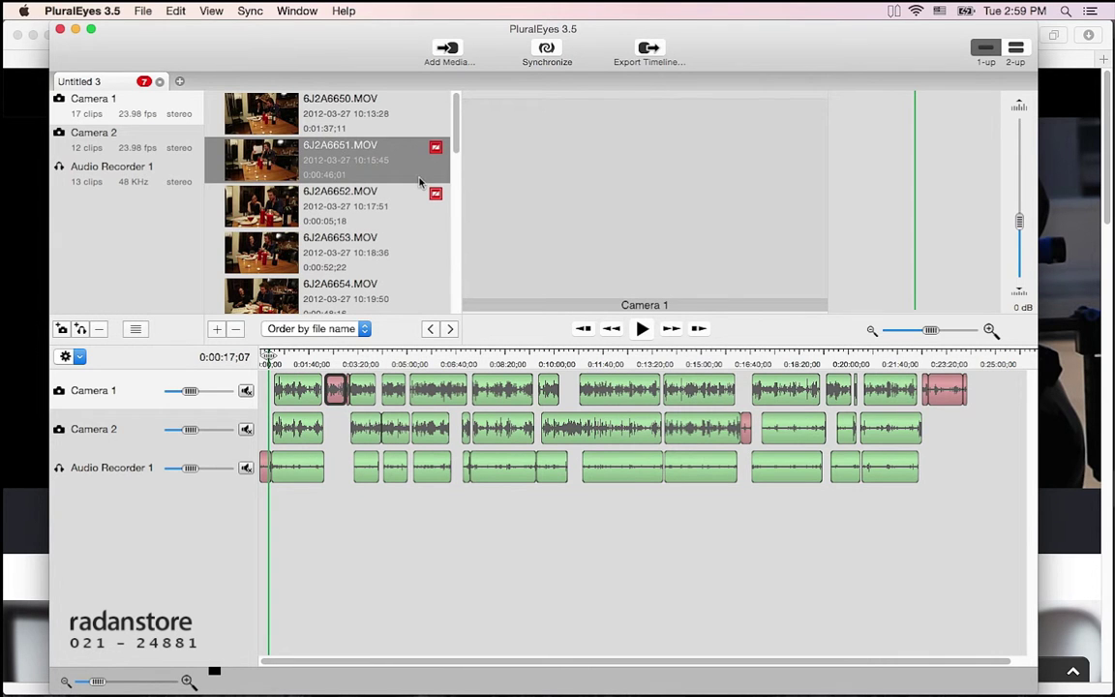
{"action": "left_click", "coordinate": [384, 218]}
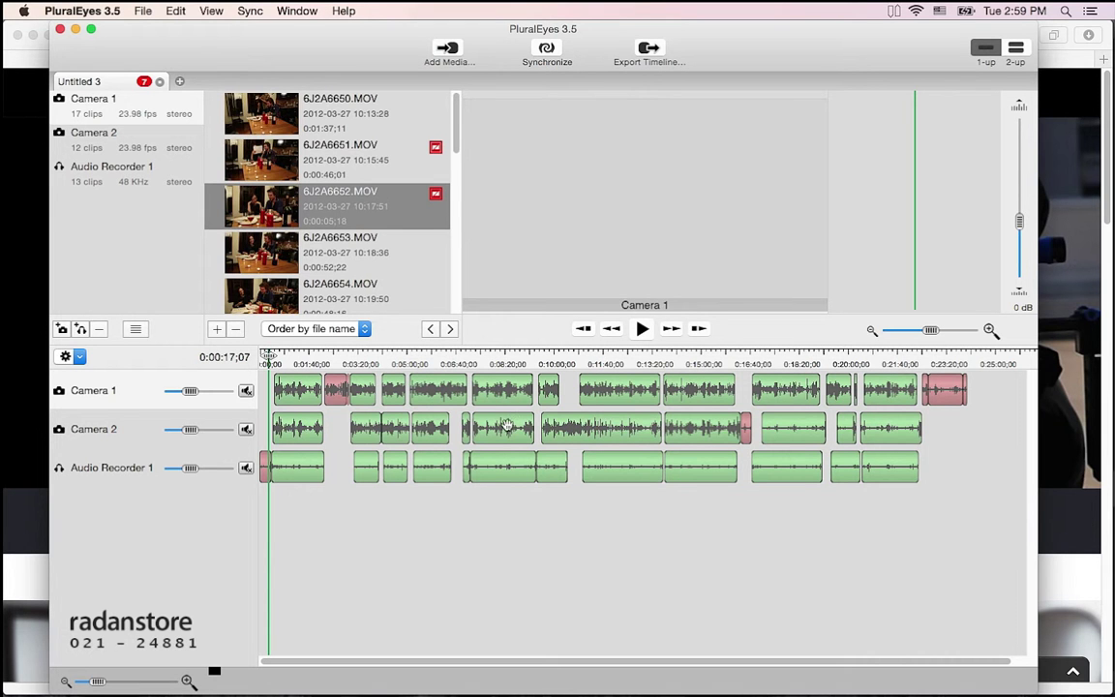
{"action": "left_click", "coordinate": [505, 371]}
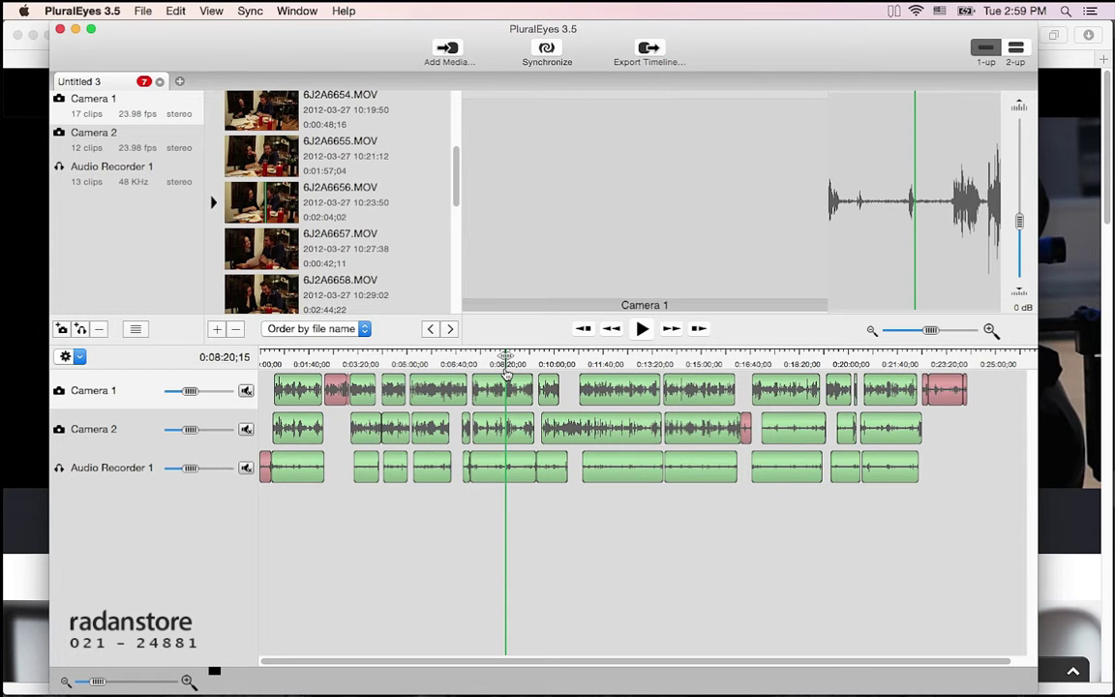
{"action": "left_click", "coordinate": [647, 50]}
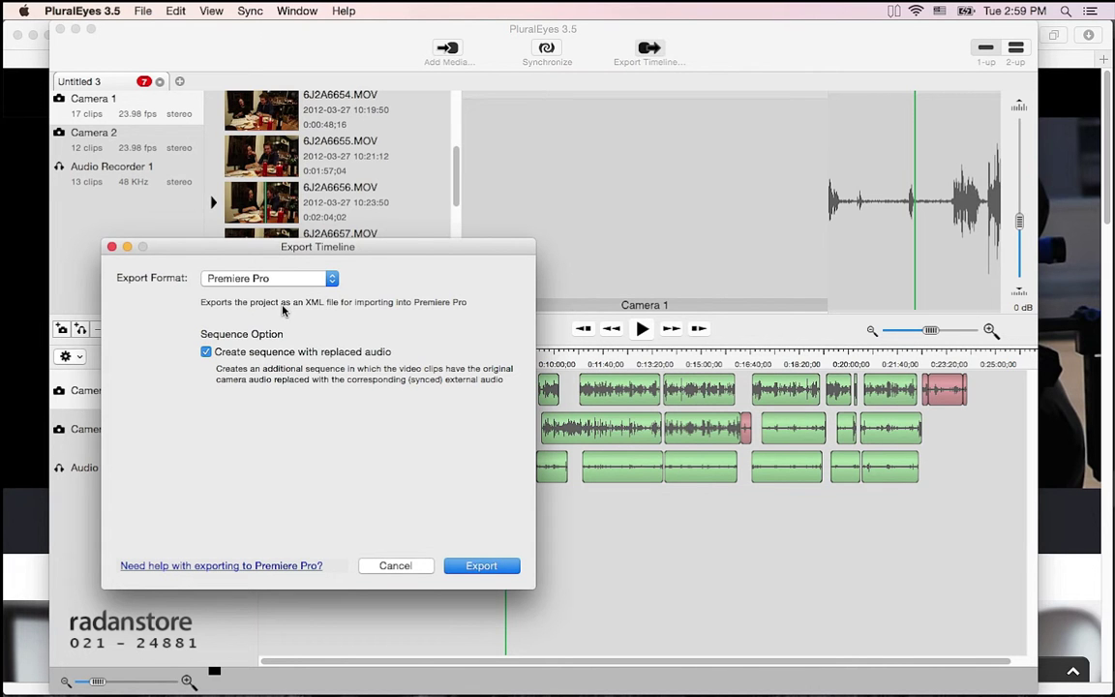
- Choose Final Cut Pro X as the export format, keeping the multicam clip, and export
{"action": "left_click", "coordinate": [314, 281]}
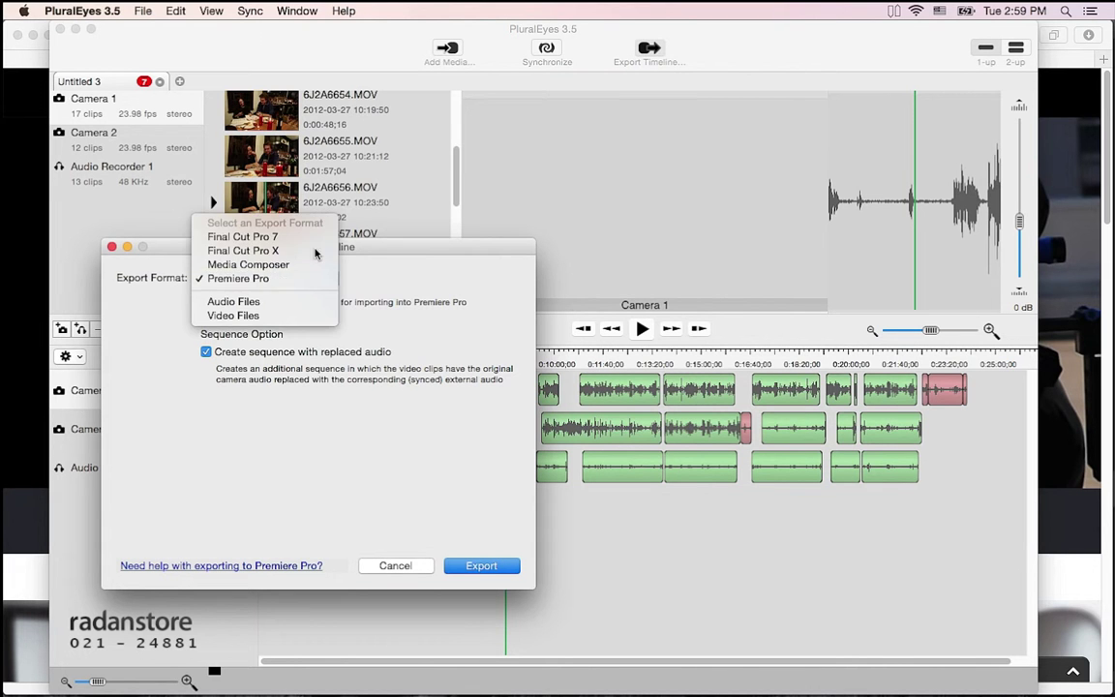
{"action": "left_click", "coordinate": [317, 250]}
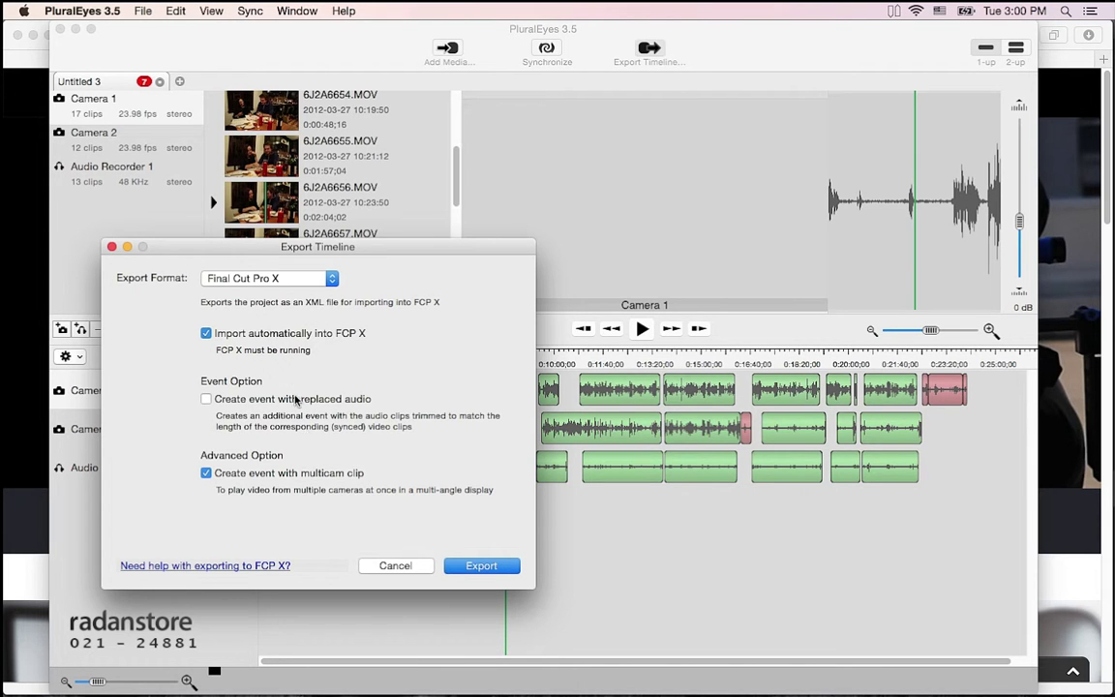
{"action": "left_click", "coordinate": [489, 569]}
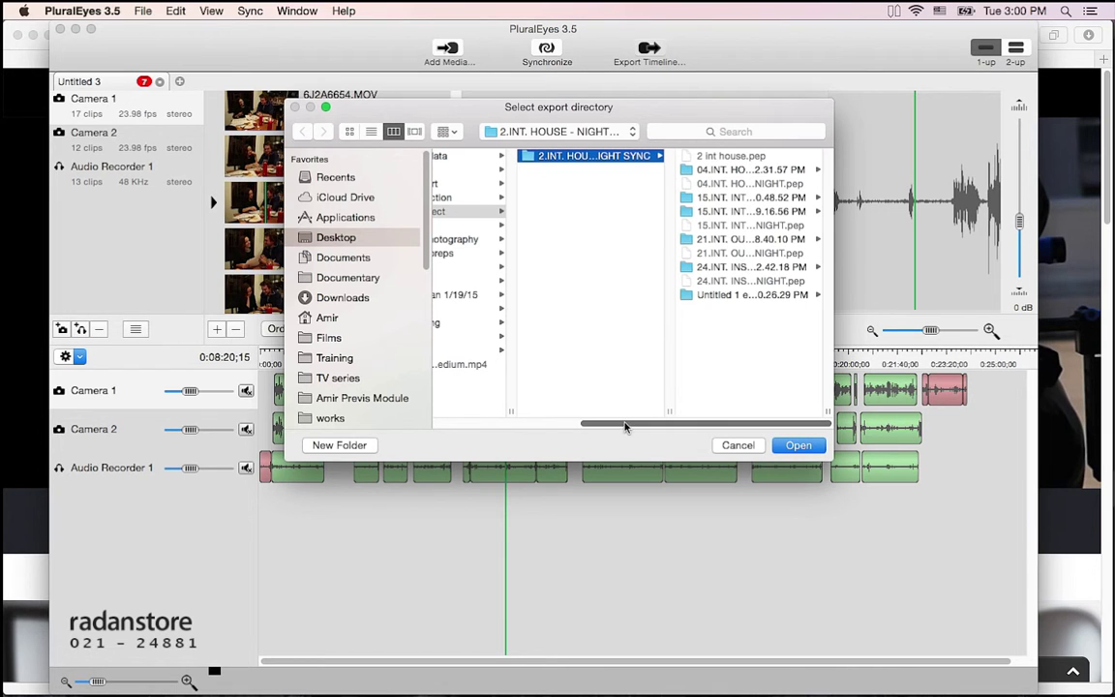
- Confirm the 2.INT. HOUSE - NIGHT SYNC folder as the export directory
{"action": "key", "text": "super+Tab"}
{"action": "key", "text": "super+Tab"}
{"action": "key", "text": "super+Tab"}
{"action": "key", "text": "super+Tab"}
{"action": "key", "text": "super+Tab"}
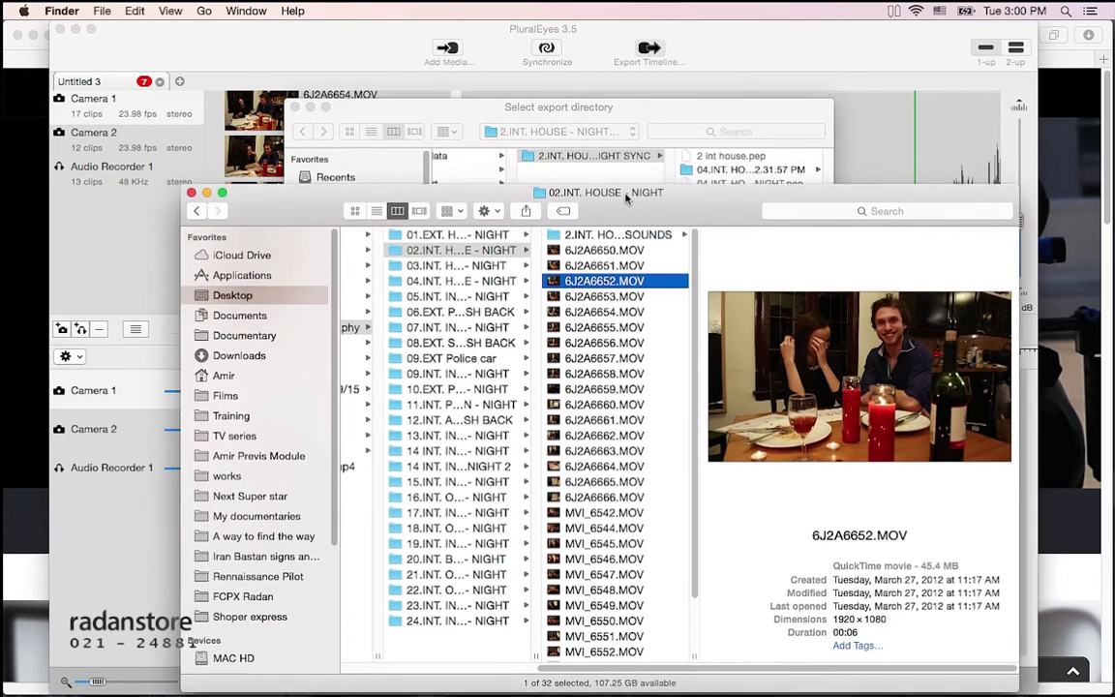
{"action": "left_click_drag", "start_coordinate": [627, 198], "coordinate": [619, 220]}
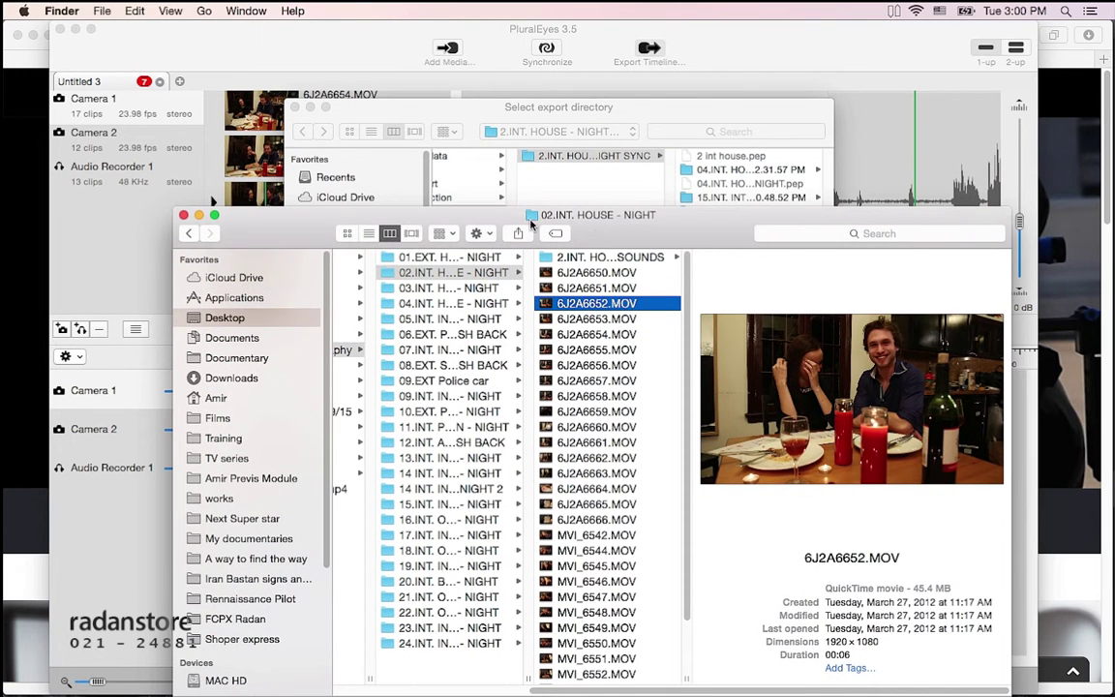
{"action": "left_click", "coordinate": [573, 110]}
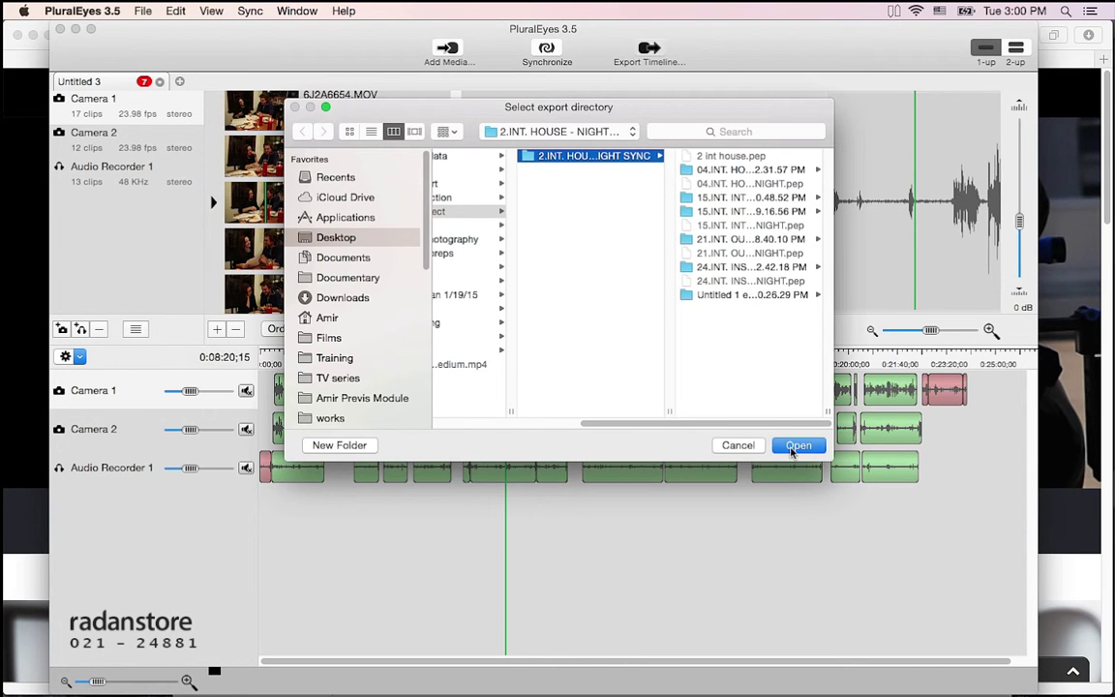
{"action": "left_click", "coordinate": [791, 447]}
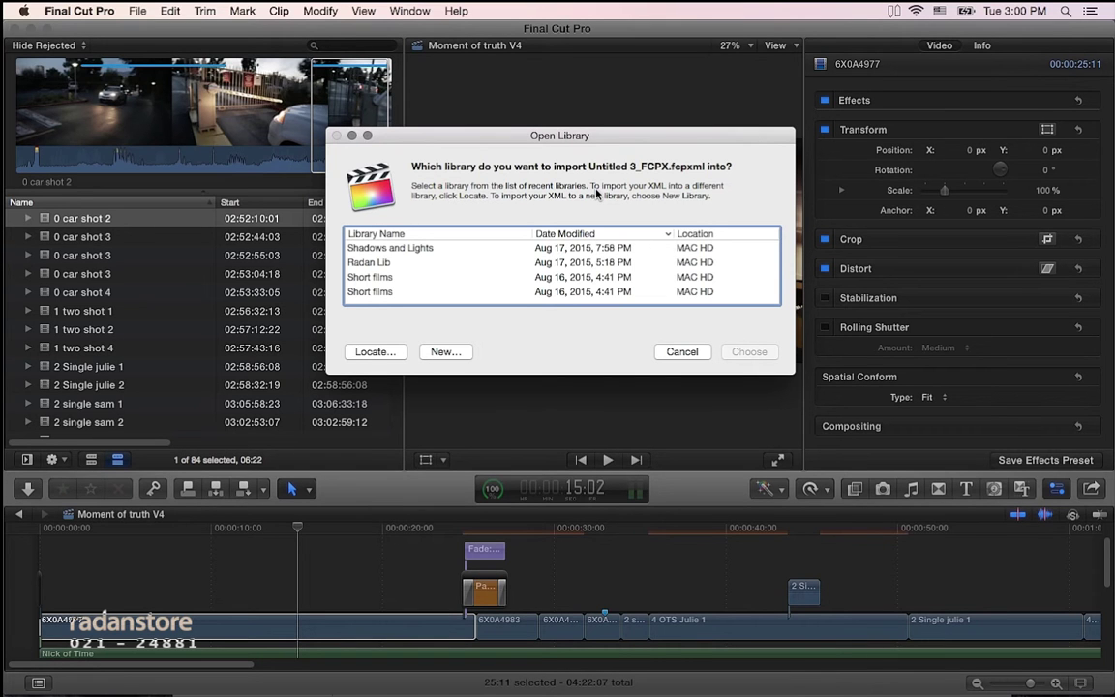
- Import both the synced timeline XML and the multicam XML into the Radan Lib library
{"action": "left_click", "coordinate": [364, 262]}
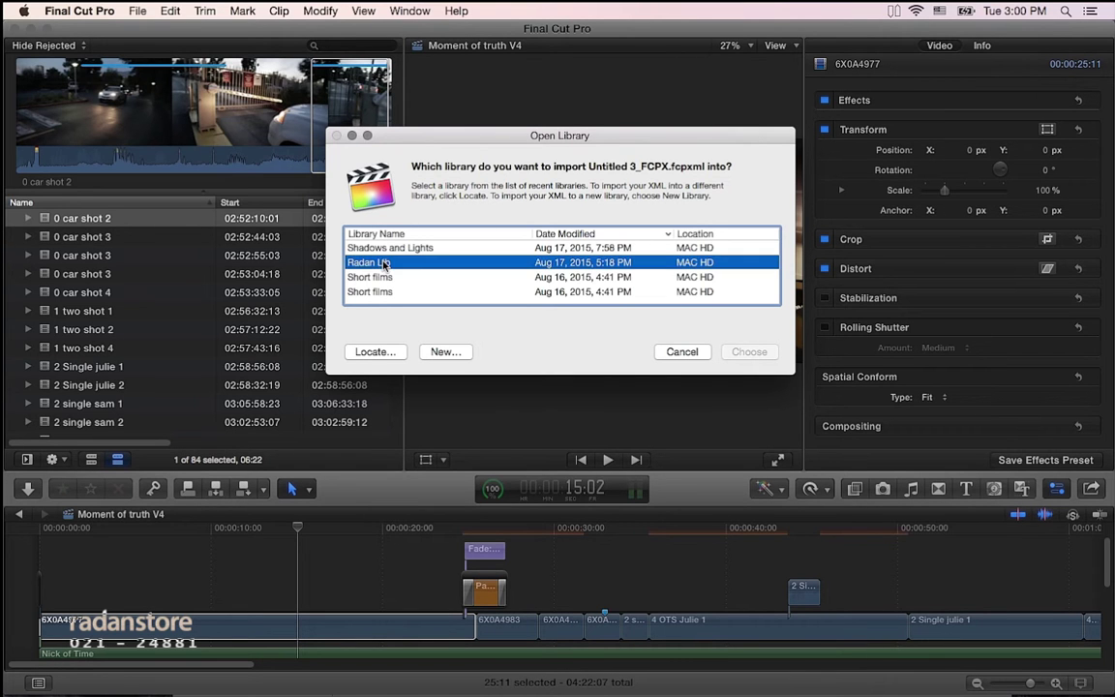
{"action": "left_click", "coordinate": [737, 354]}
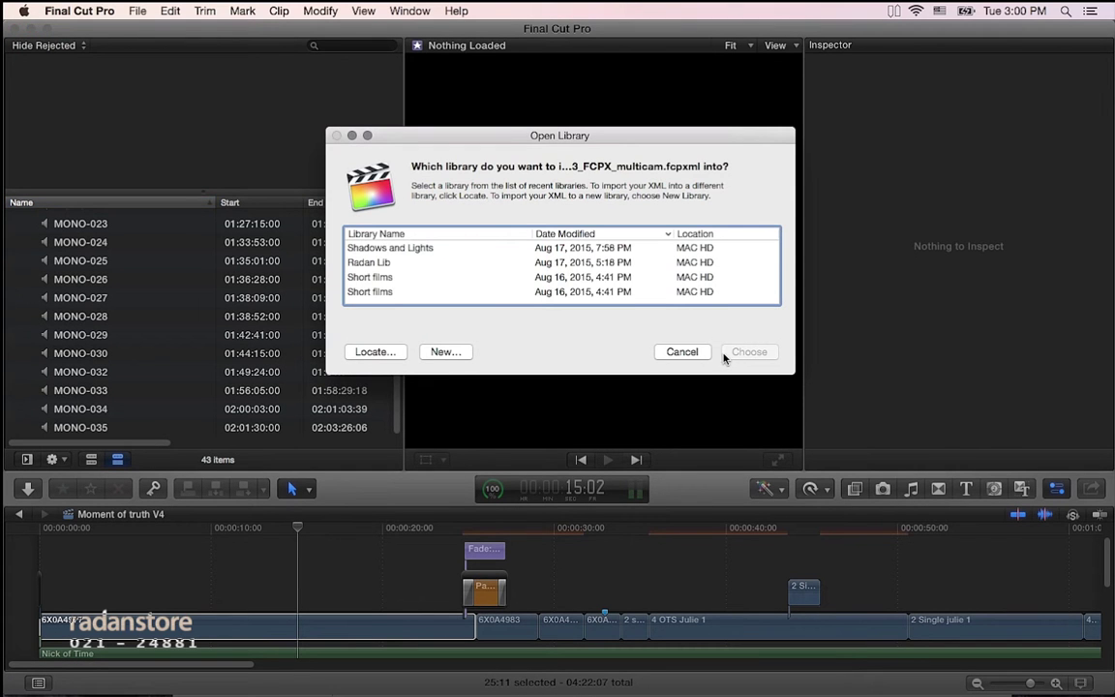
{"action": "left_click", "coordinate": [432, 262]}
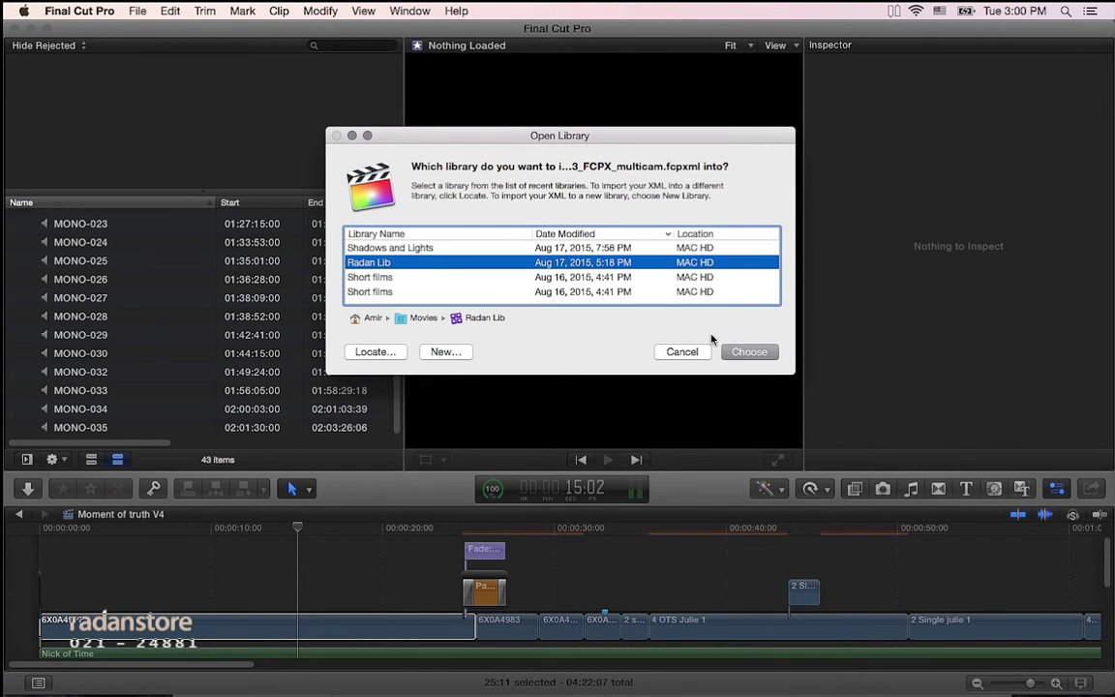
{"action": "left_click", "coordinate": [738, 350]}
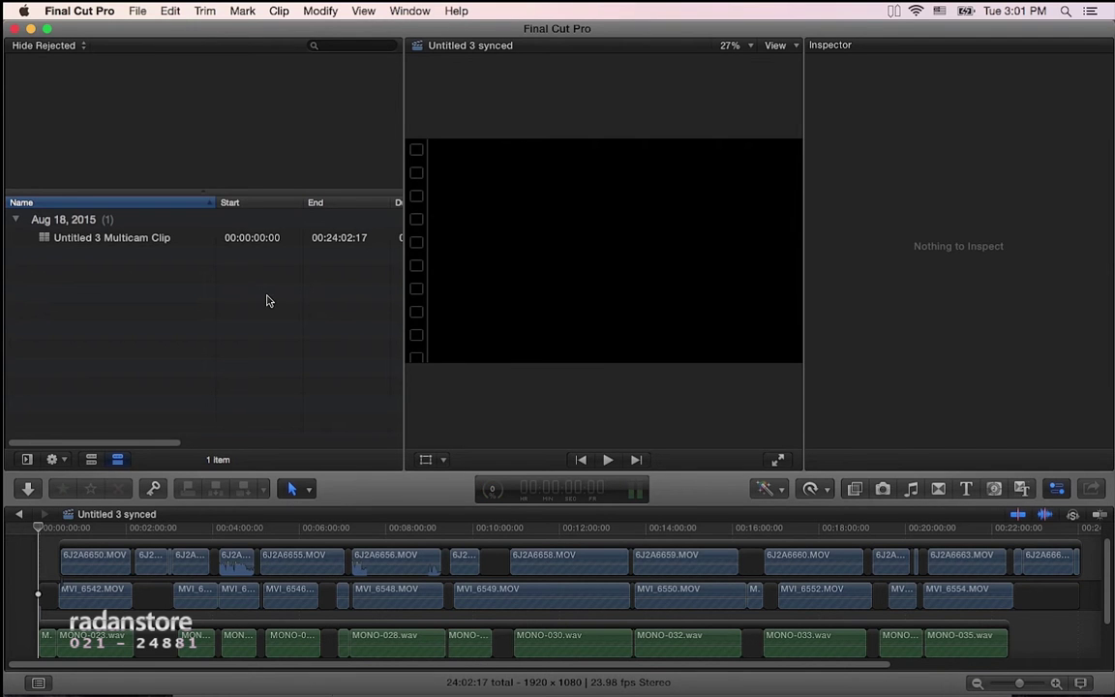
- Browse Radan Lib's events in the Libraries sidebar and select the Untitled 3 synced event
{"action": "left_click", "coordinate": [27, 460]}
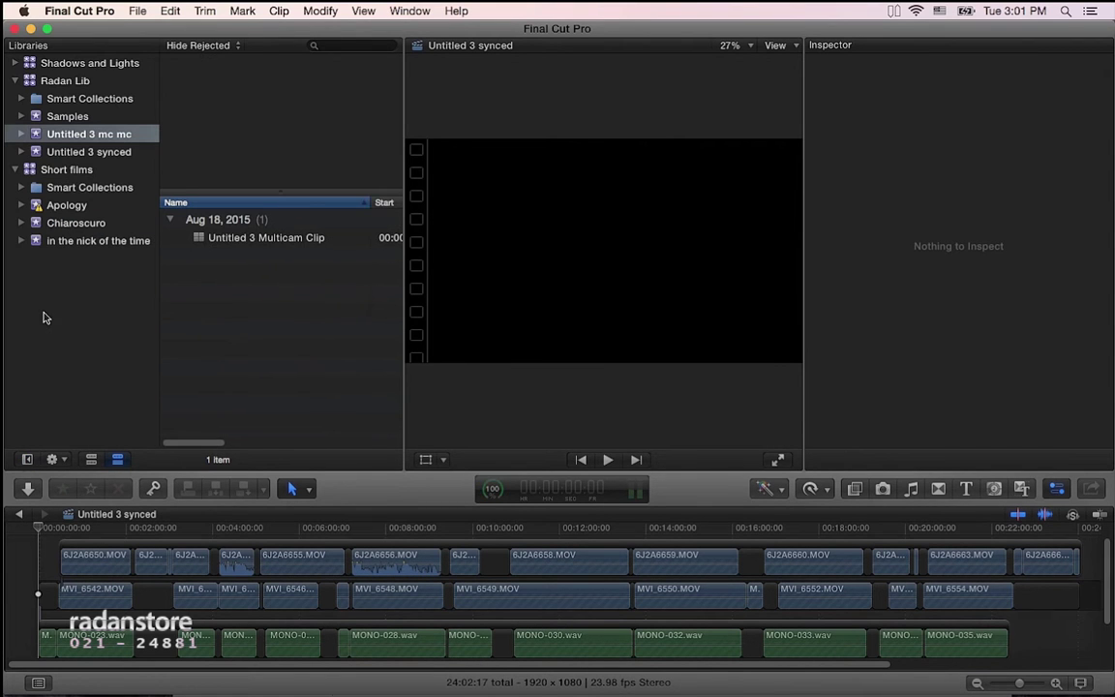
{"action": "left_click", "coordinate": [60, 81]}
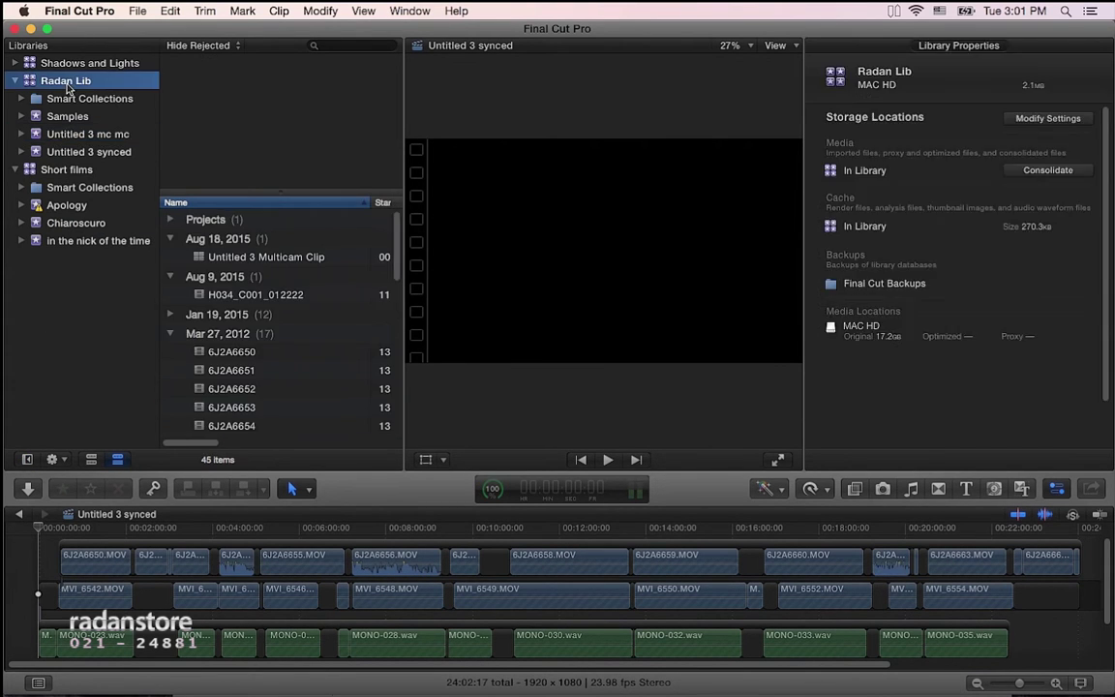
{"action": "left_click", "coordinate": [30, 459]}
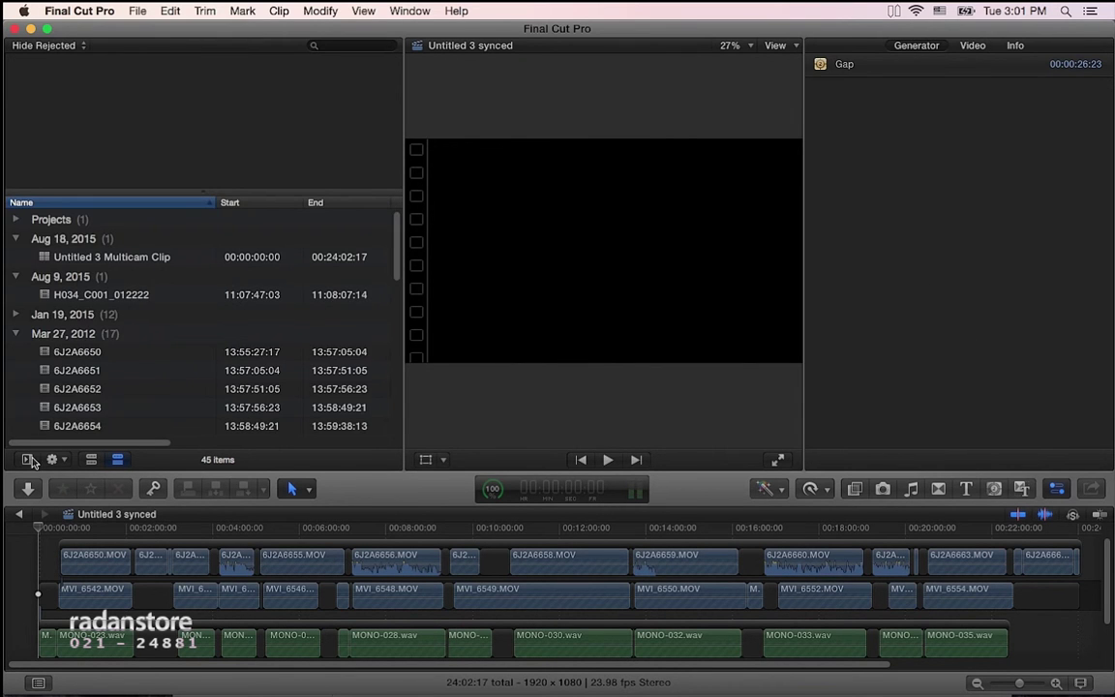
{"action": "left_click", "coordinate": [28, 460]}
{"action": "left_click", "coordinate": [73, 136]}
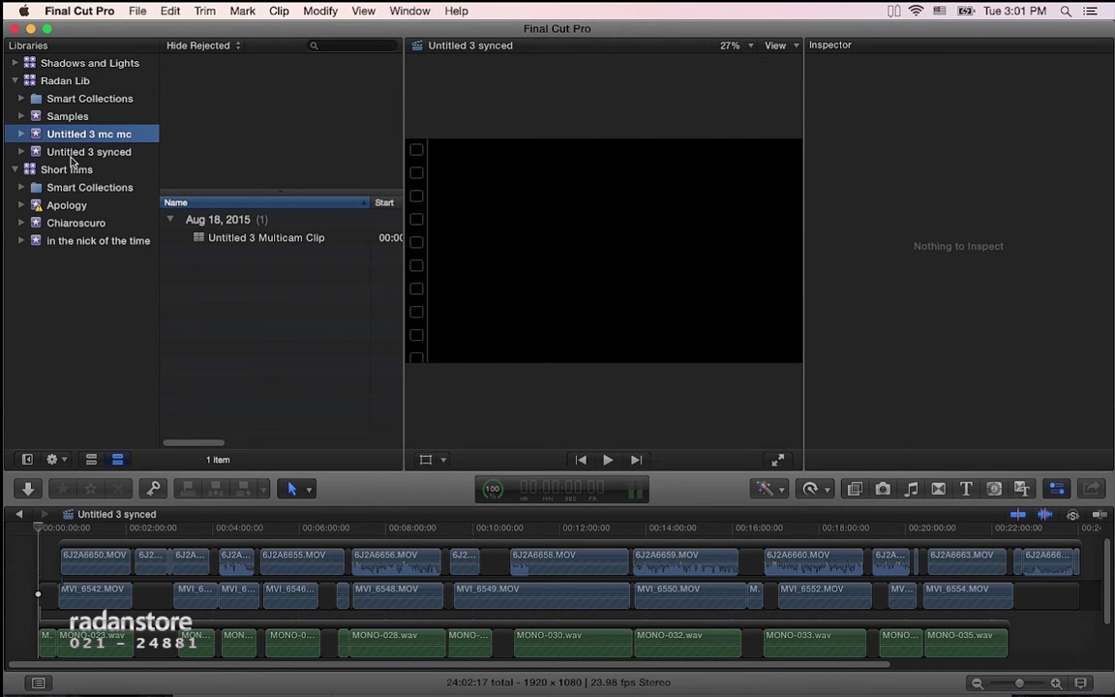
{"action": "left_click", "coordinate": [85, 152]}
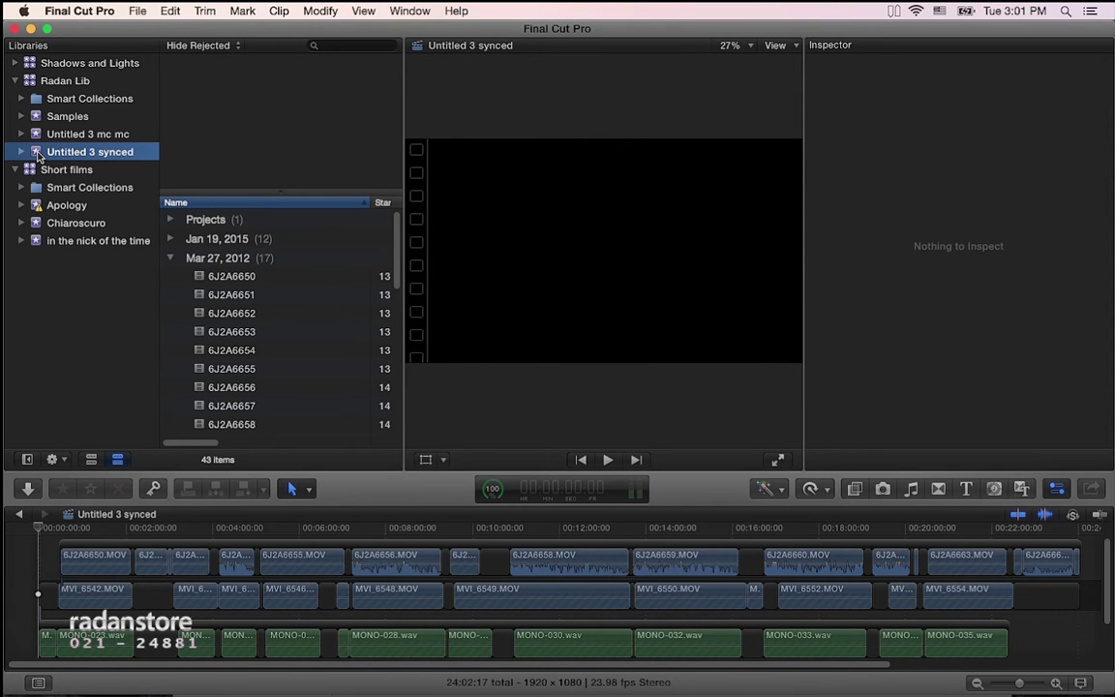
- Preview camera clip 6J2A6650, then show the synced timeline in the viewer
{"action": "left_click", "coordinate": [205, 277]}
{"action": "scroll", "coordinate": [261, 353], "scroll_direction": "down", "scroll_amount": 1}
{"action": "left_click", "coordinate": [184, 534]}
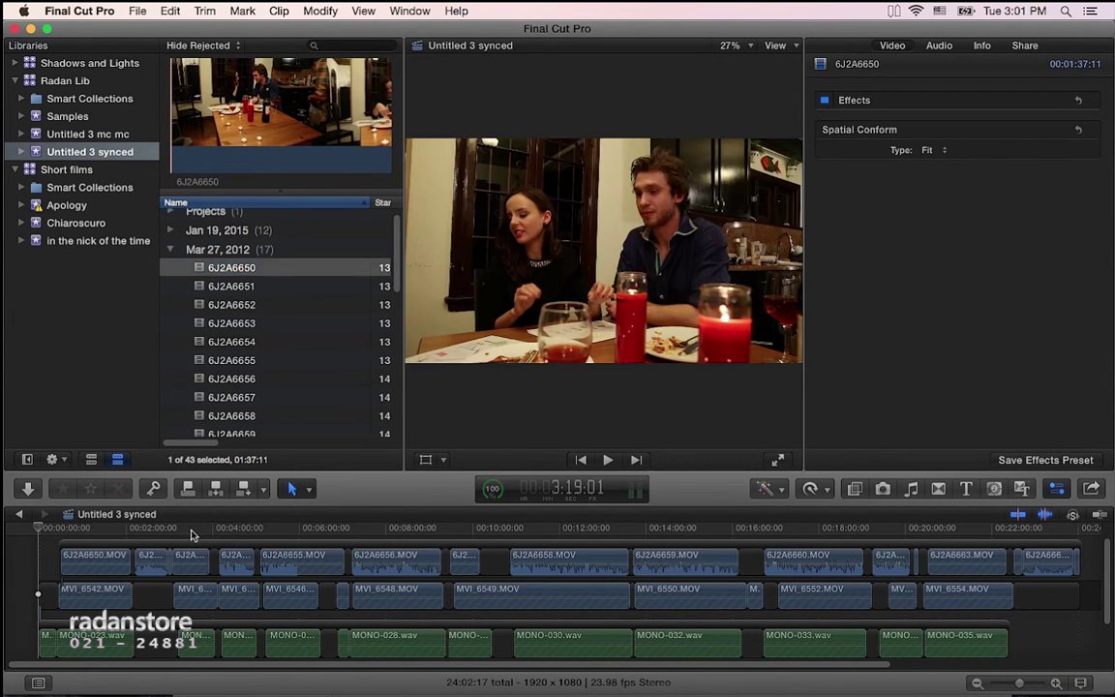
- Scrub the synced timeline to about 7:50 and select the 6J2A6656.MOV clip
{"action": "left_click", "coordinate": [209, 534]}
{"action": "left_click_drag", "start_coordinate": [217, 535], "coordinate": [391, 537]}
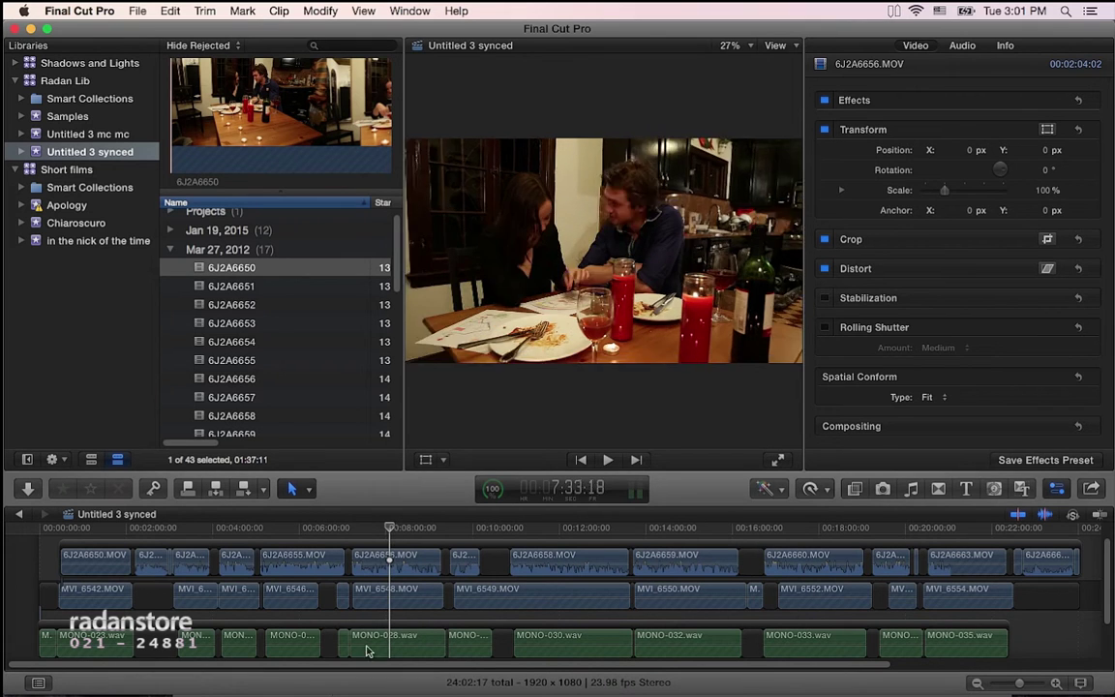
{"action": "left_click", "coordinate": [387, 556]}
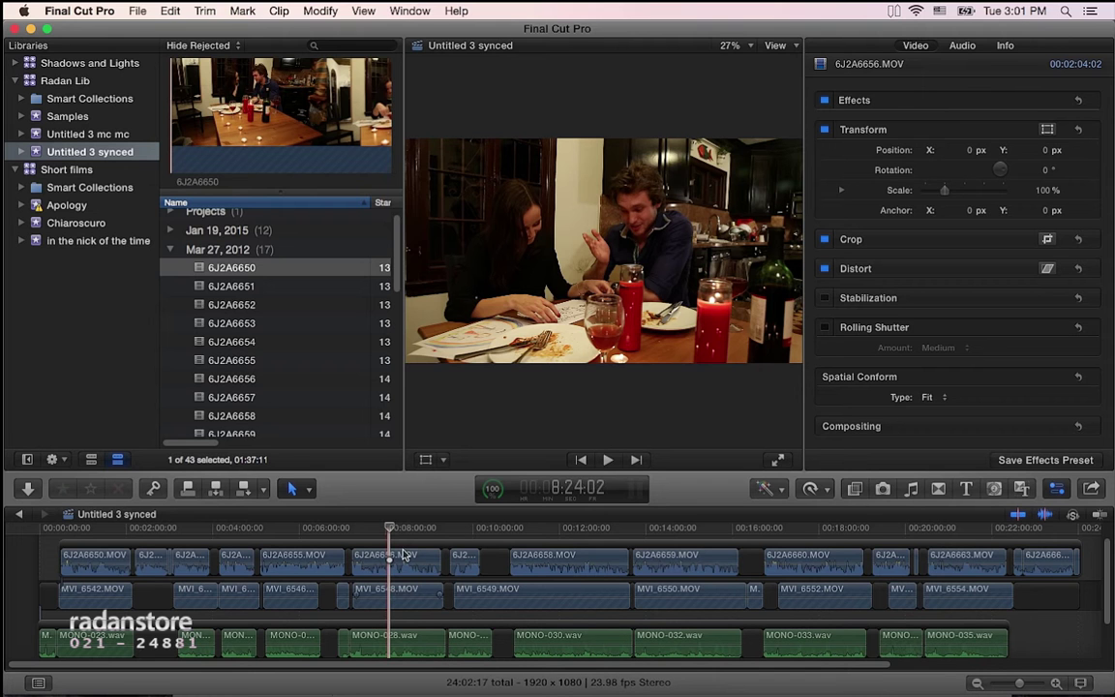
{"action": "left_click", "coordinate": [407, 561]}
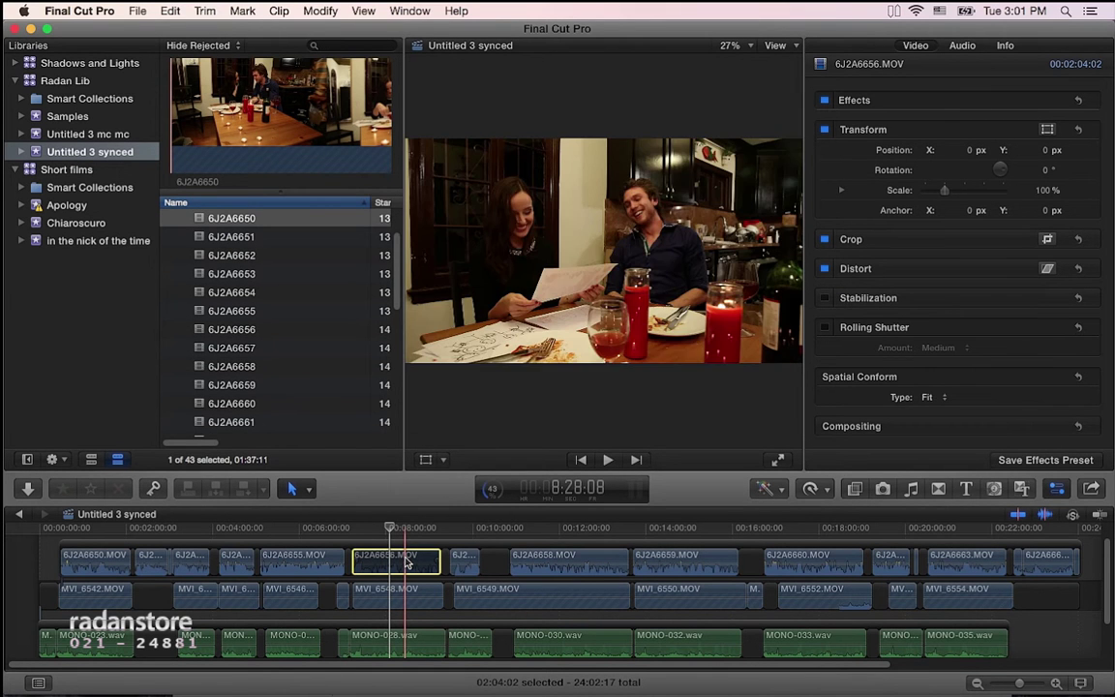
- Jump to about 11:41, select clip 6J2A6658.MOV, then switch to the Untitled 3 mc mc event
{"action": "left_click", "coordinate": [544, 535]}
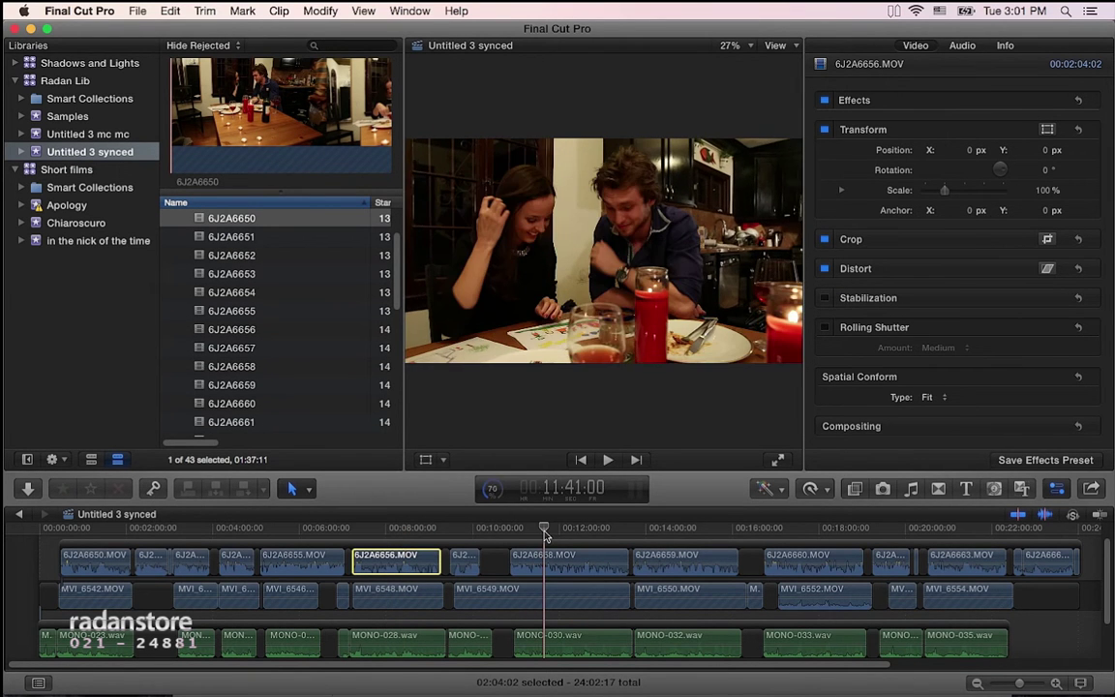
{"action": "left_click", "coordinate": [547, 560]}
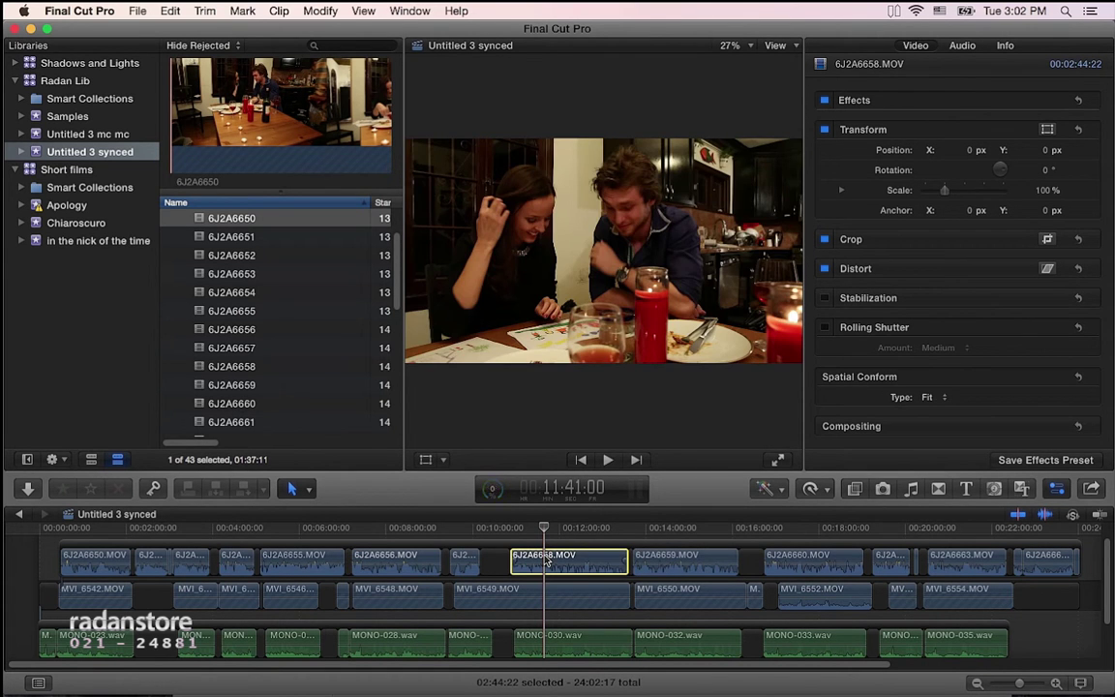
{"action": "left_click", "coordinate": [77, 134]}
- Open Untitled 3 Multicam Clip in the timeline and move the playhead to about 11:01
{"action": "left_click", "coordinate": [228, 240]}
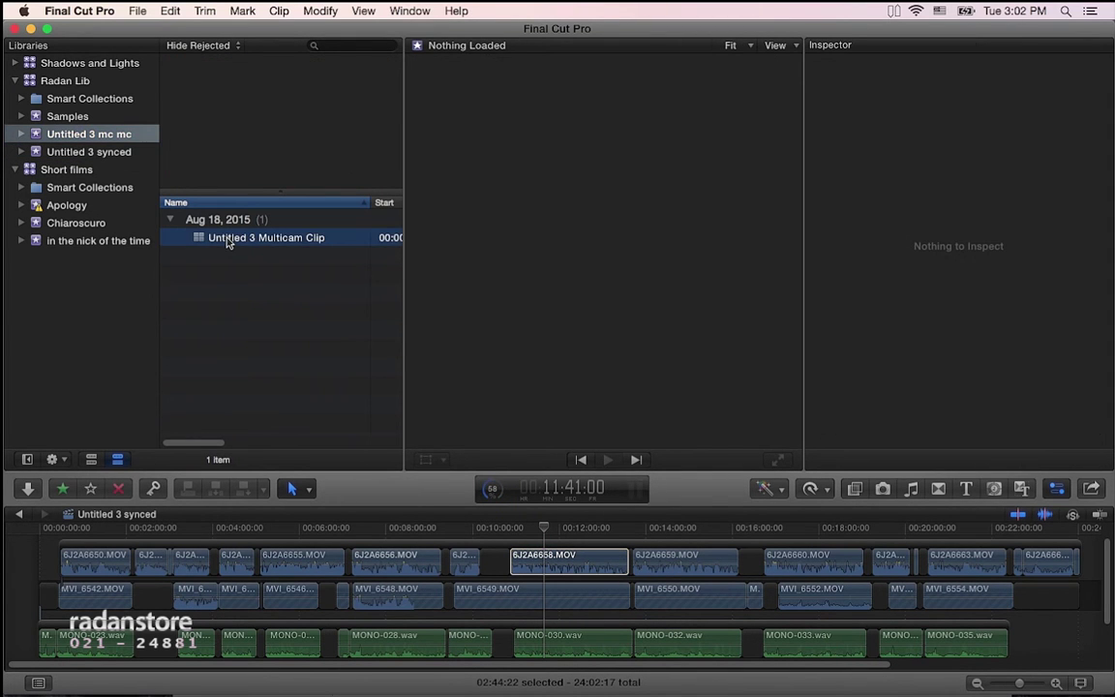
{"action": "double_click", "coordinate": [228, 240]}
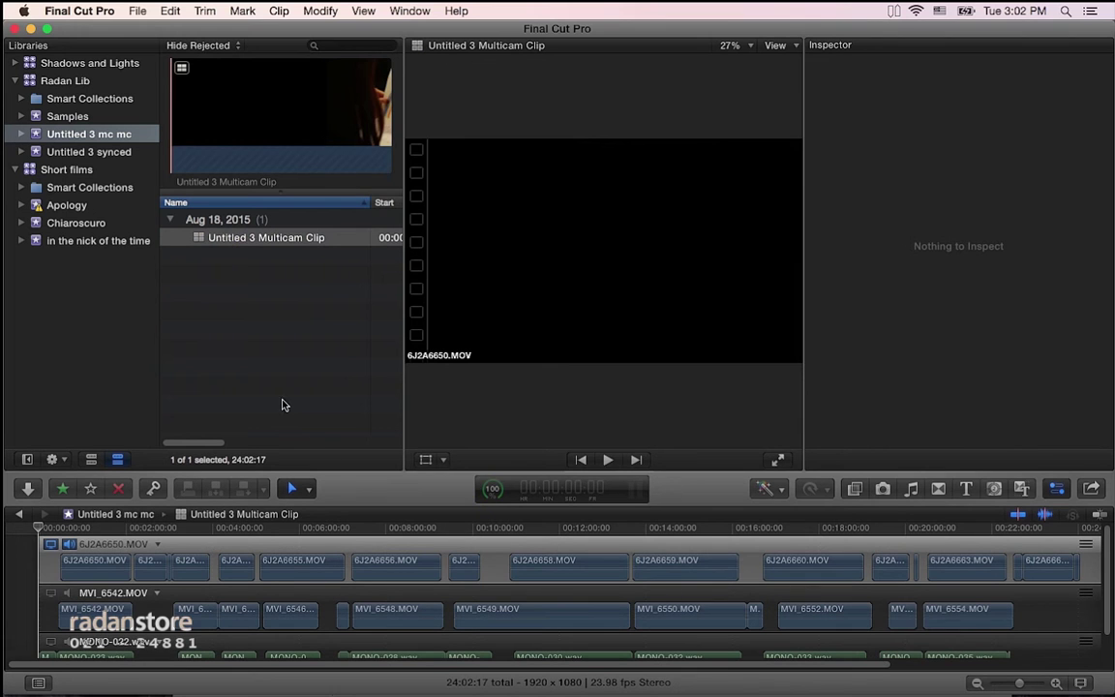
{"action": "left_click", "coordinate": [413, 528]}
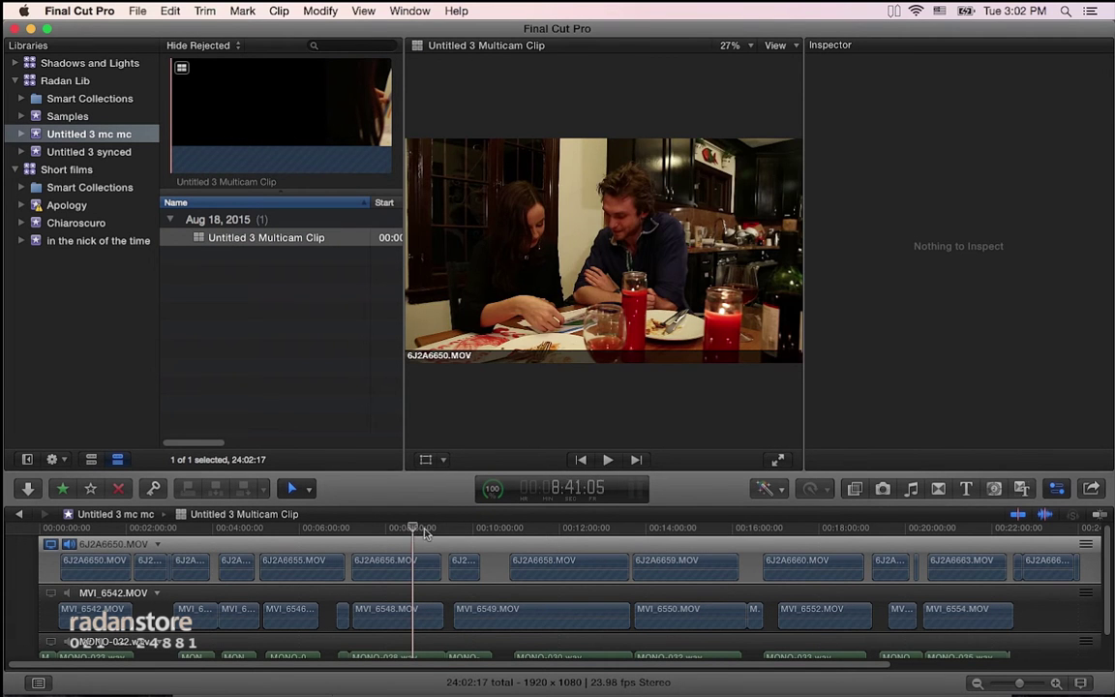
{"action": "left_click", "coordinate": [537, 528]}
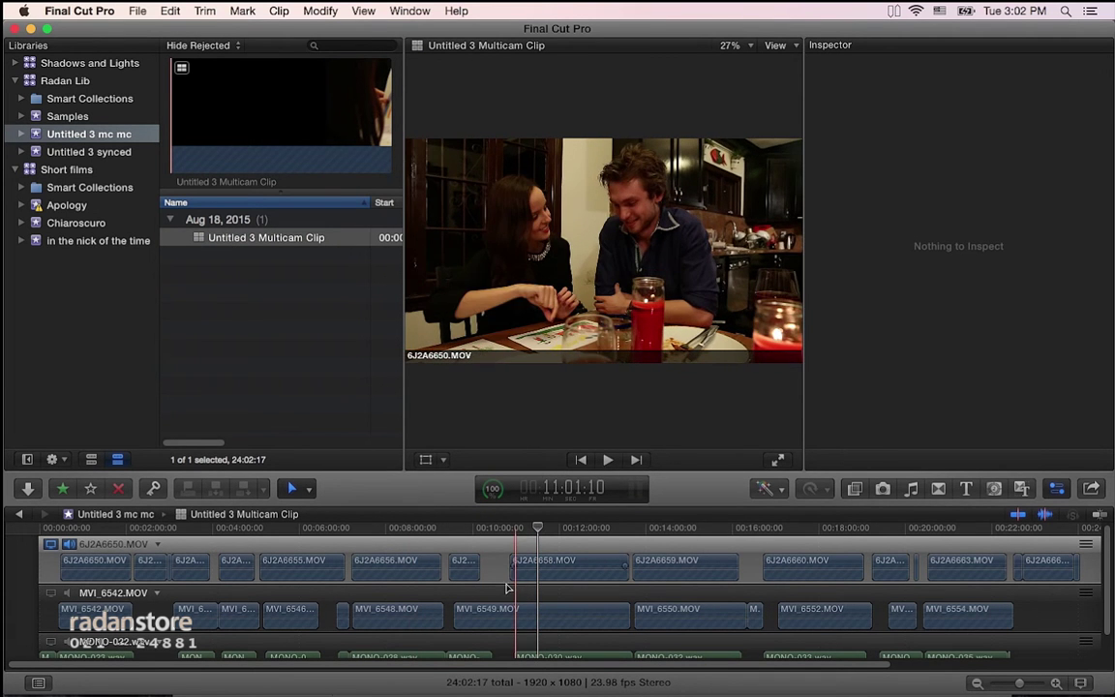
- Preview the MVI_6542.MOV angle, switch back to 6J2A6650.MOV, and hide the libraries list
{"action": "left_click", "coordinate": [51, 590]}
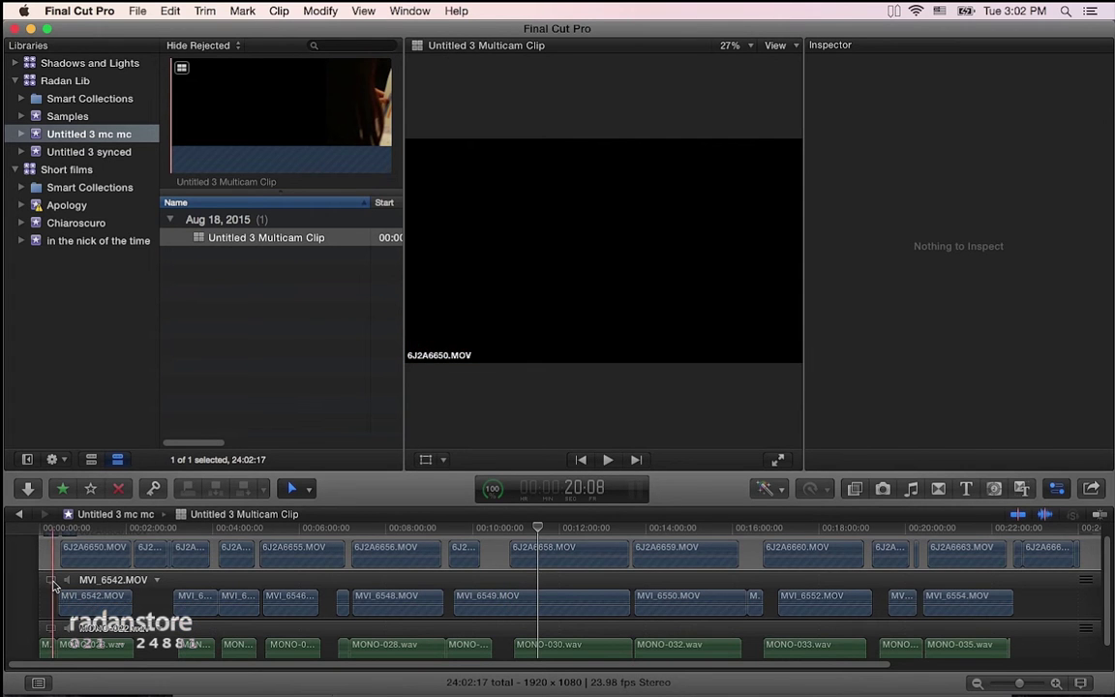
{"action": "scroll", "coordinate": [54, 581], "scroll_direction": "up", "scroll_amount": 1}
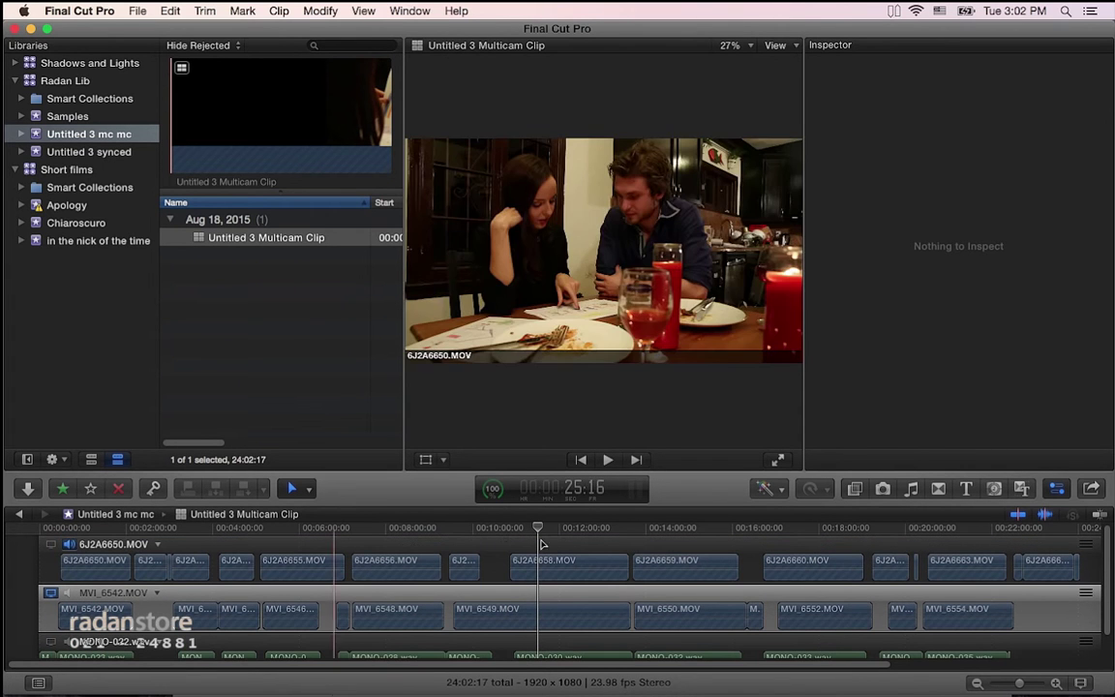
{"action": "left_click", "coordinate": [565, 527]}
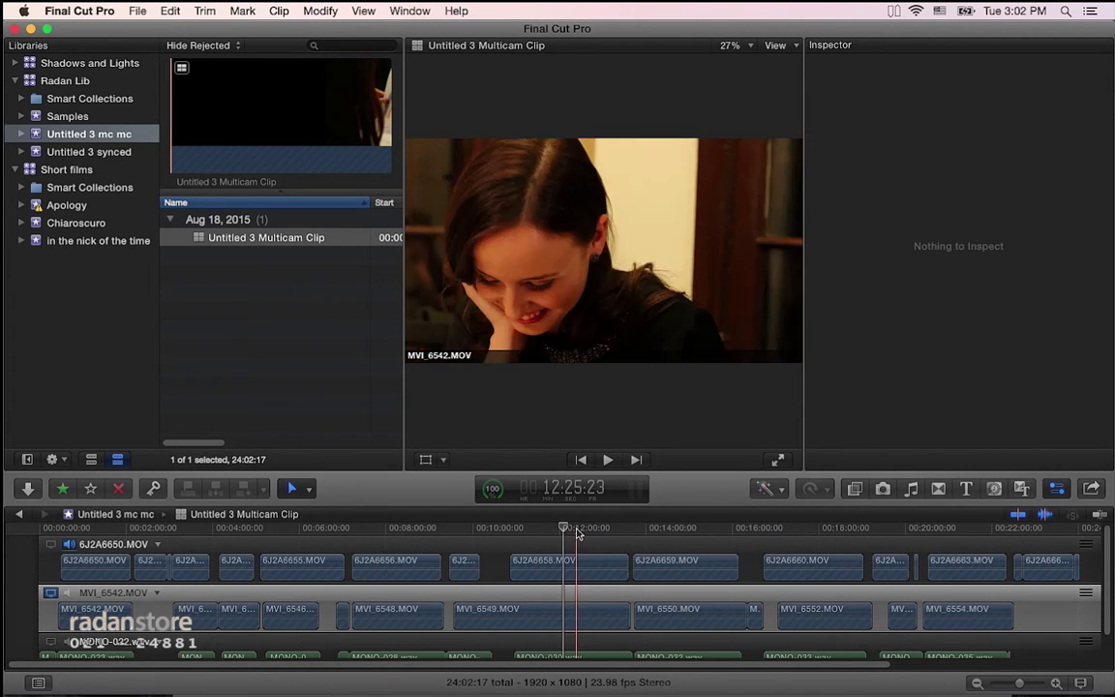
{"action": "left_click", "coordinate": [50, 544]}
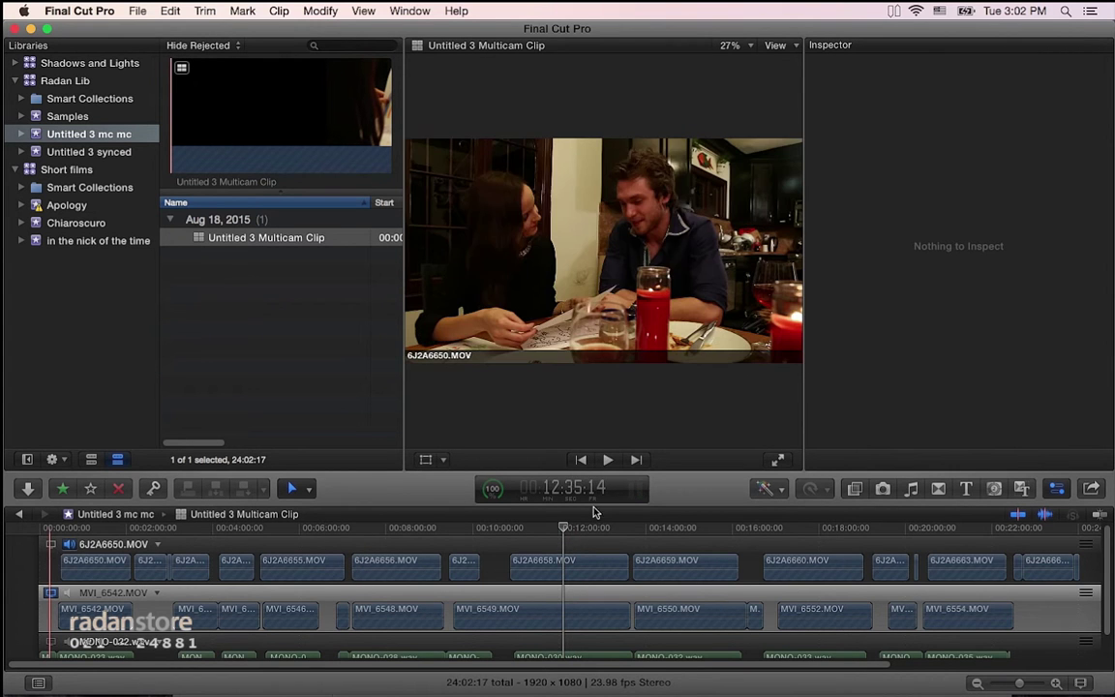
{"action": "left_click", "coordinate": [26, 459]}
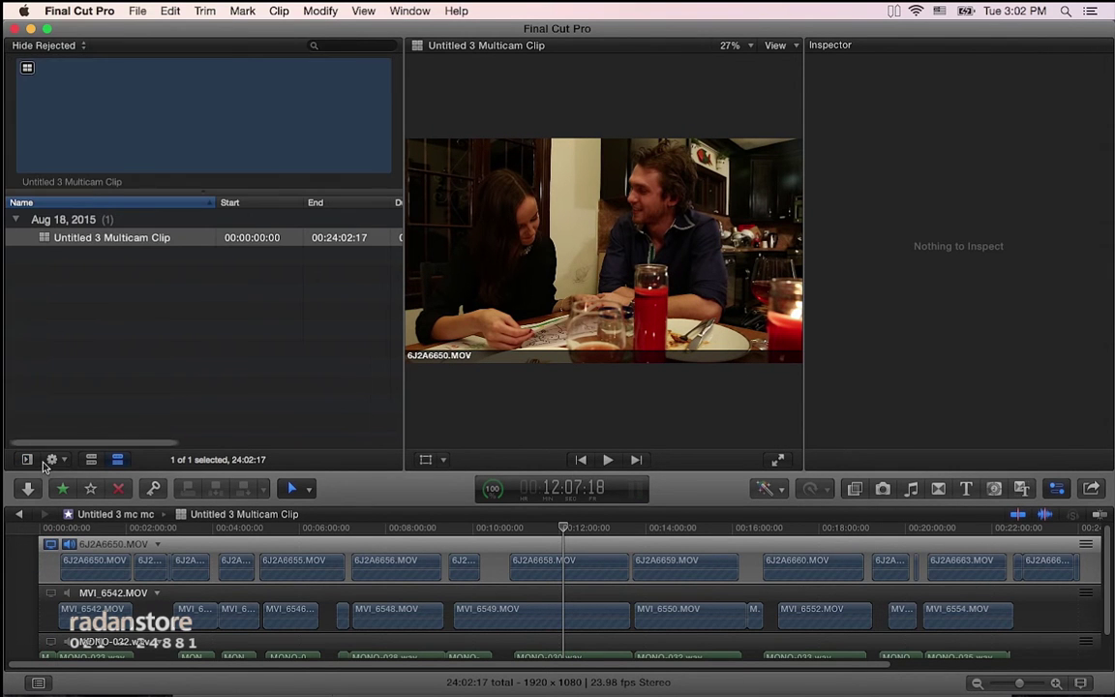
- Show the angle viewer beside the main viewer and hide the browser to enlarge the angles
{"action": "left_click", "coordinate": [786, 49]}
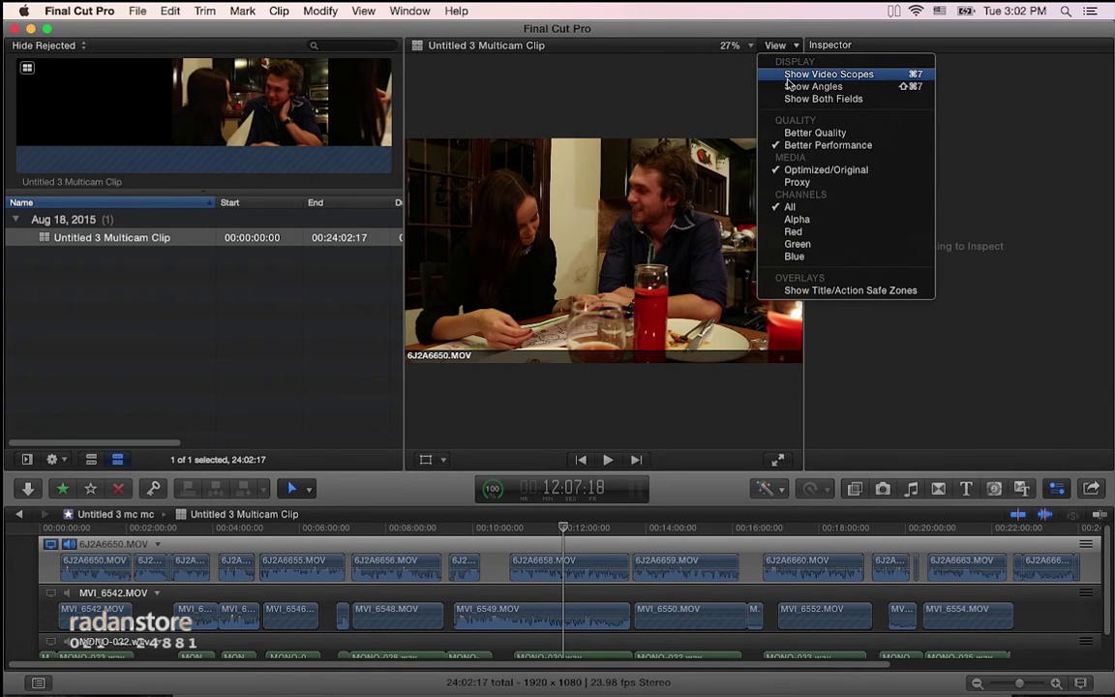
{"action": "left_click", "coordinate": [884, 89]}
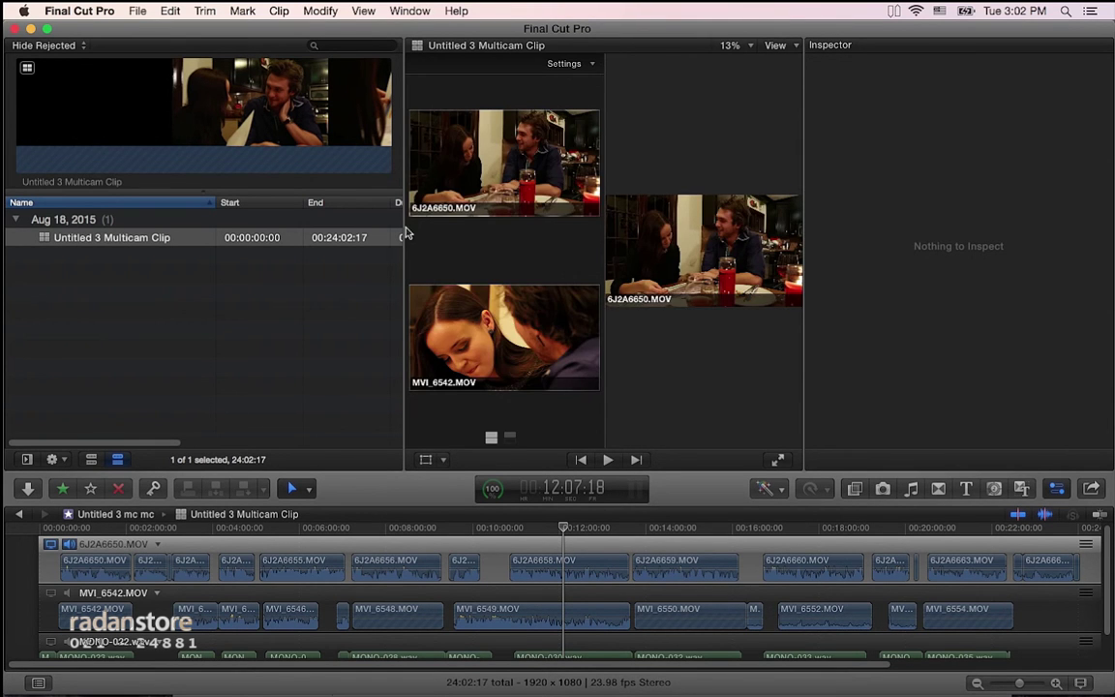
{"action": "left_click_drag", "start_coordinate": [406, 229], "coordinate": [358, 228]}
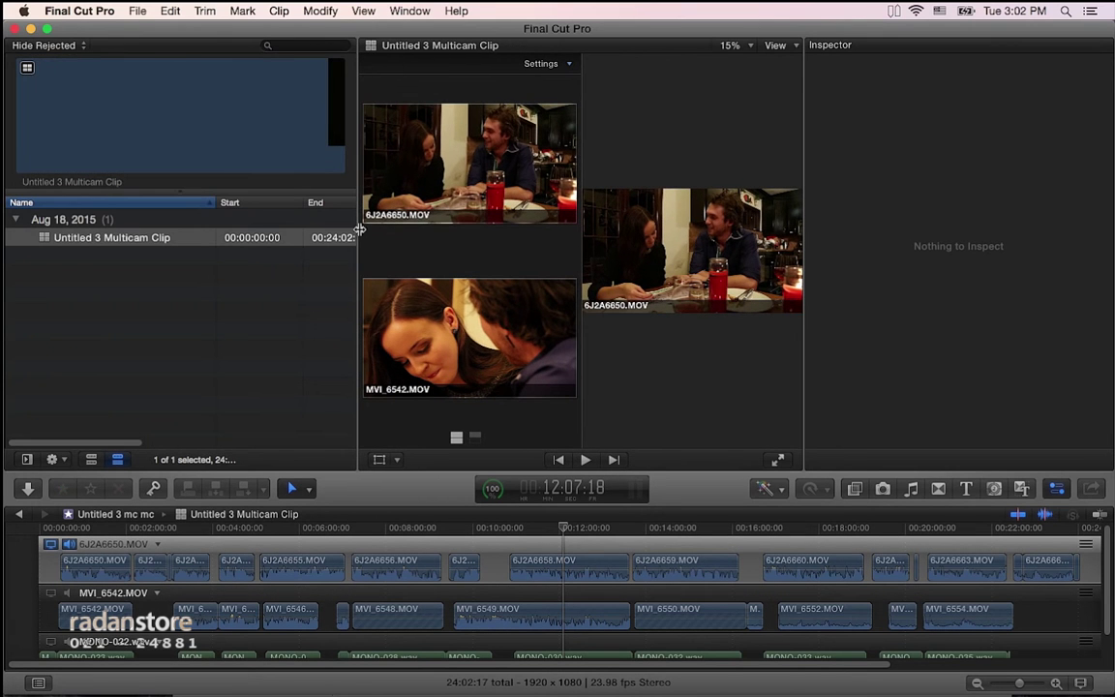
{"action": "left_click", "coordinate": [410, 10]}
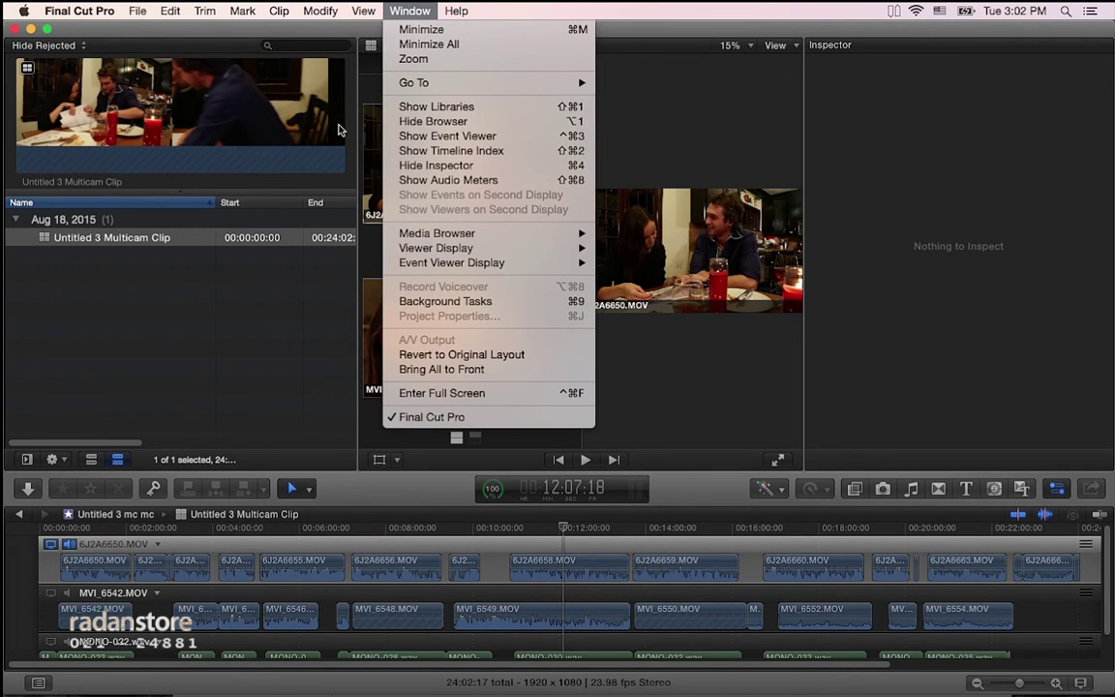
{"action": "mouse_move", "coordinate": [79, 11]}
{"action": "mouse_move", "coordinate": [410, 10]}
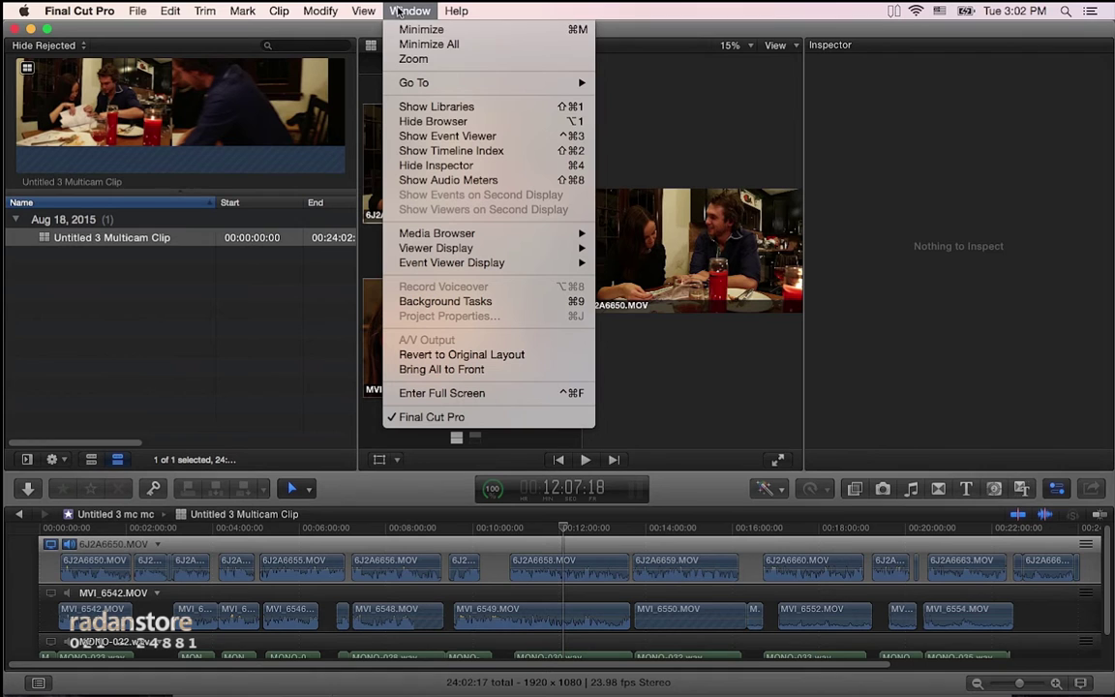
{"action": "left_click", "coordinate": [436, 121]}
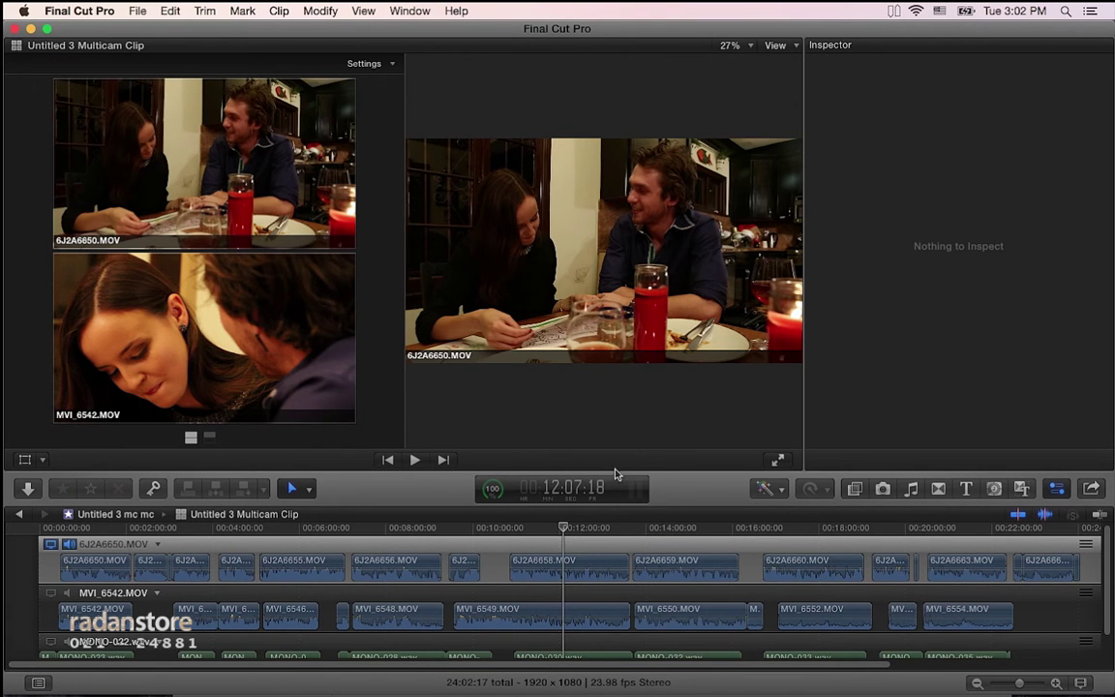
- Play the multicam clip from about 8:51, then stop playback
{"action": "left_click", "coordinate": [422, 530]}
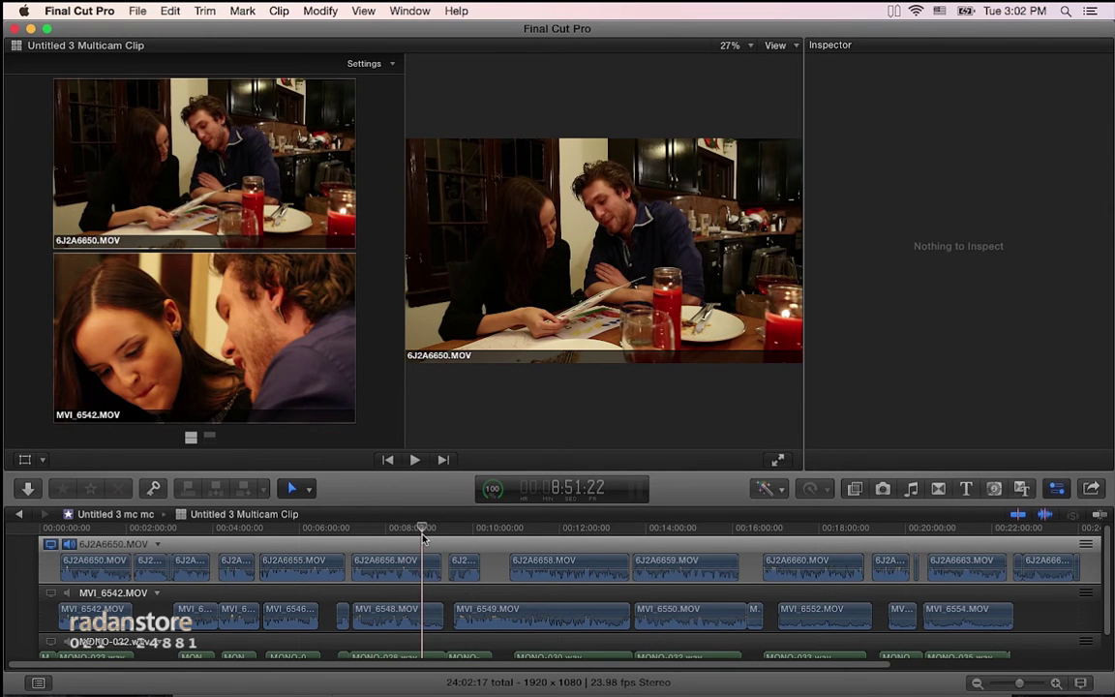
{"action": "key", "text": "space"}
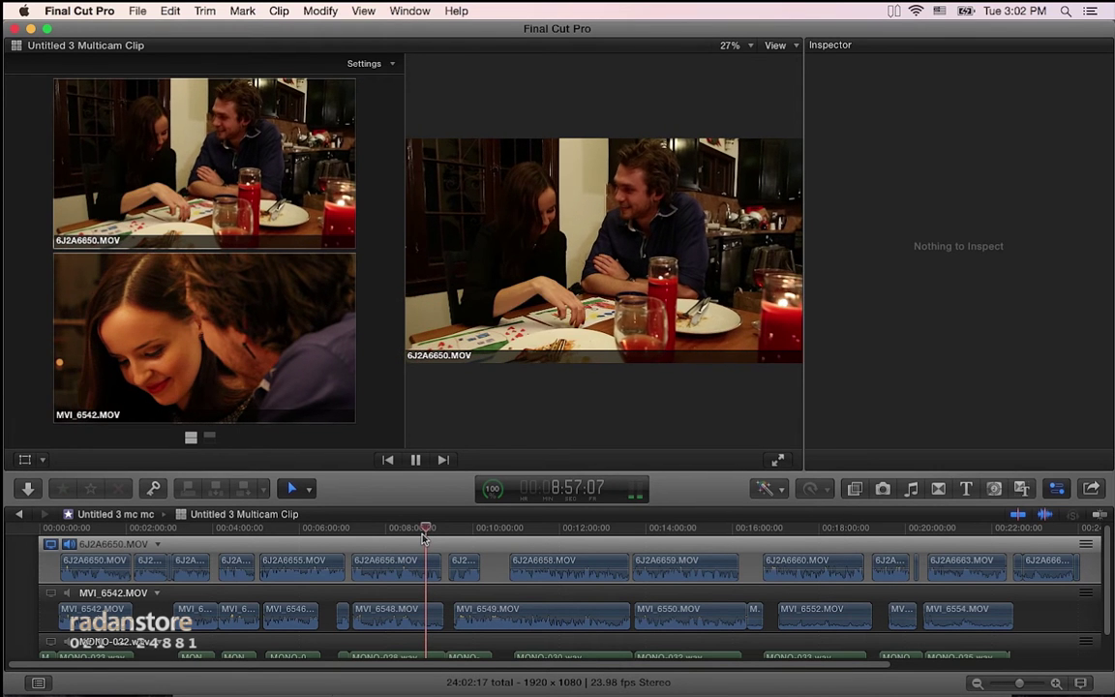
{"action": "key", "text": "space"}
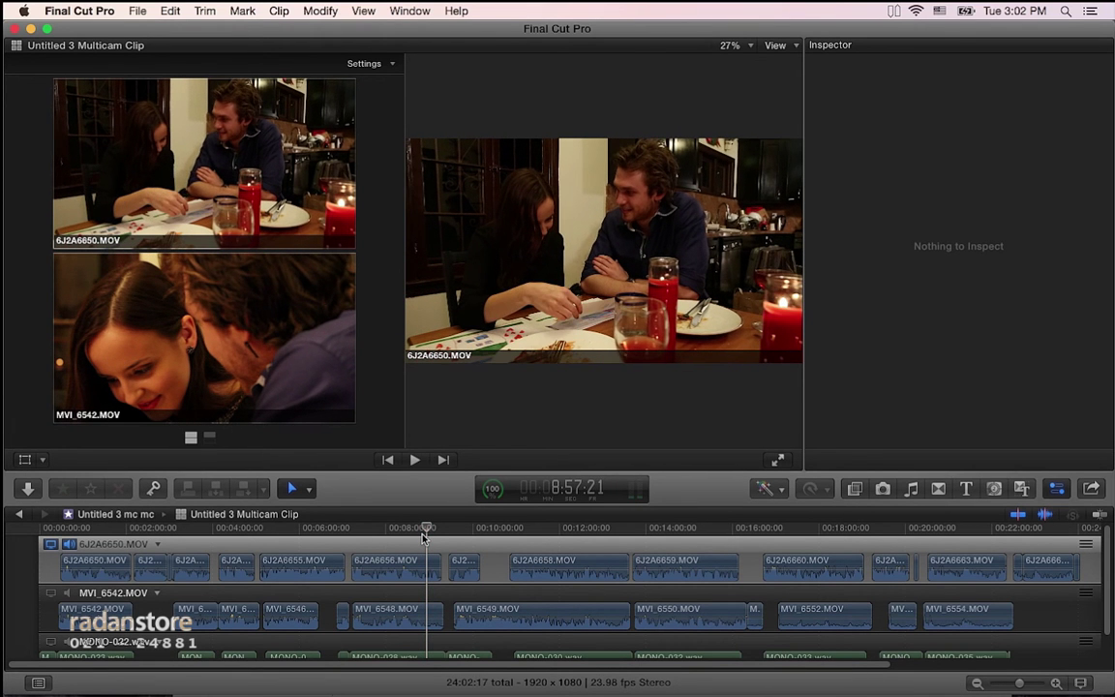